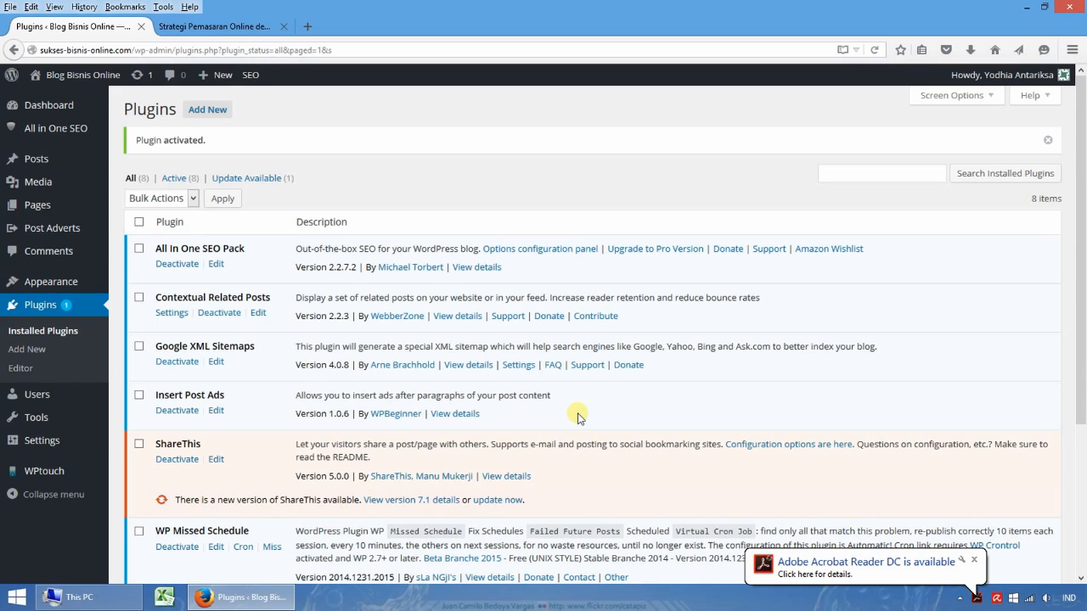
- Examine the related-articles section below the Twitter marketing post and return to the plugin list
left_click(226, 29)
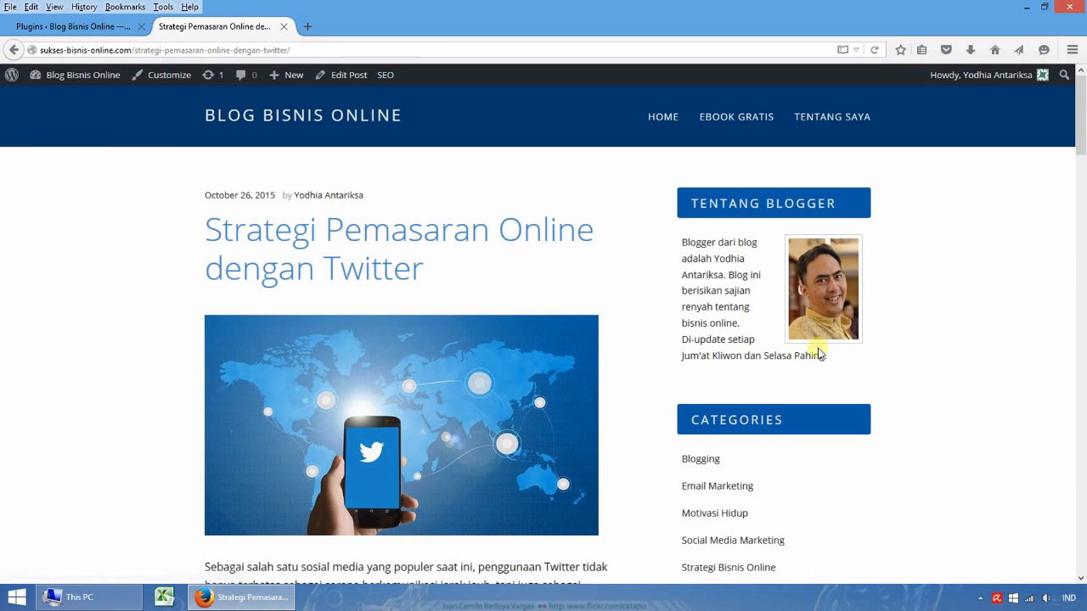
left_click_drag(1076, 132, 1082, 485)
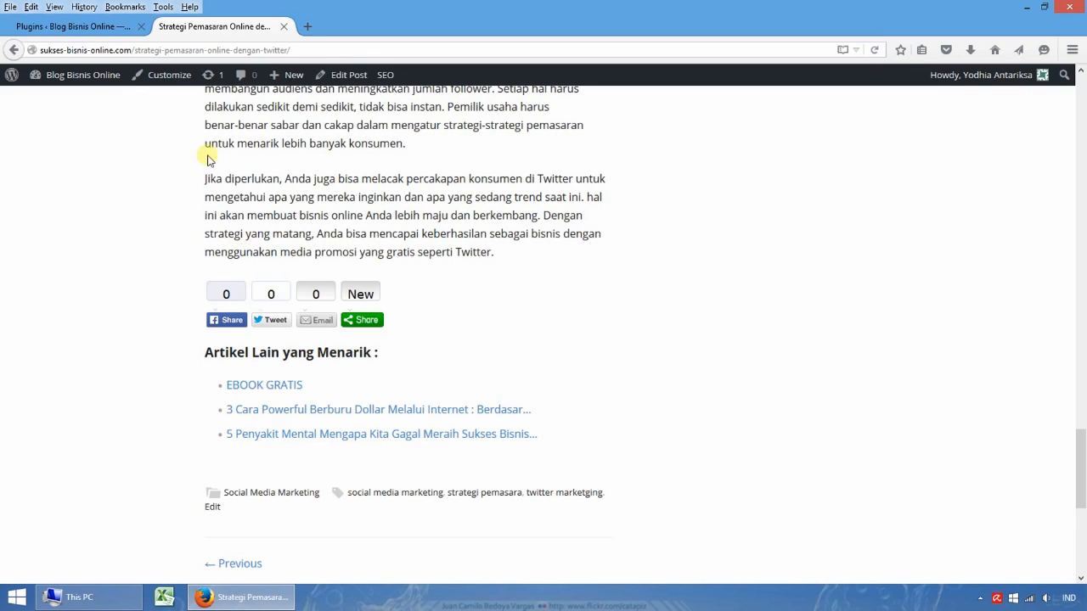
left_click(78, 28)
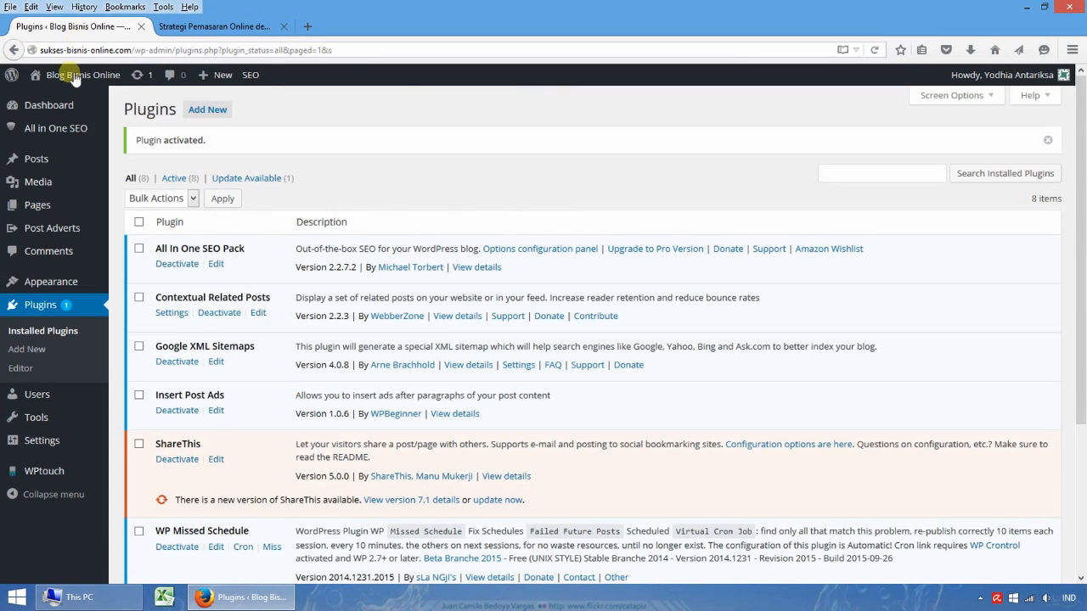
- Open the Related Posts plugin settings in a separate browser tab and switch to it
mouse_move(85, 194)
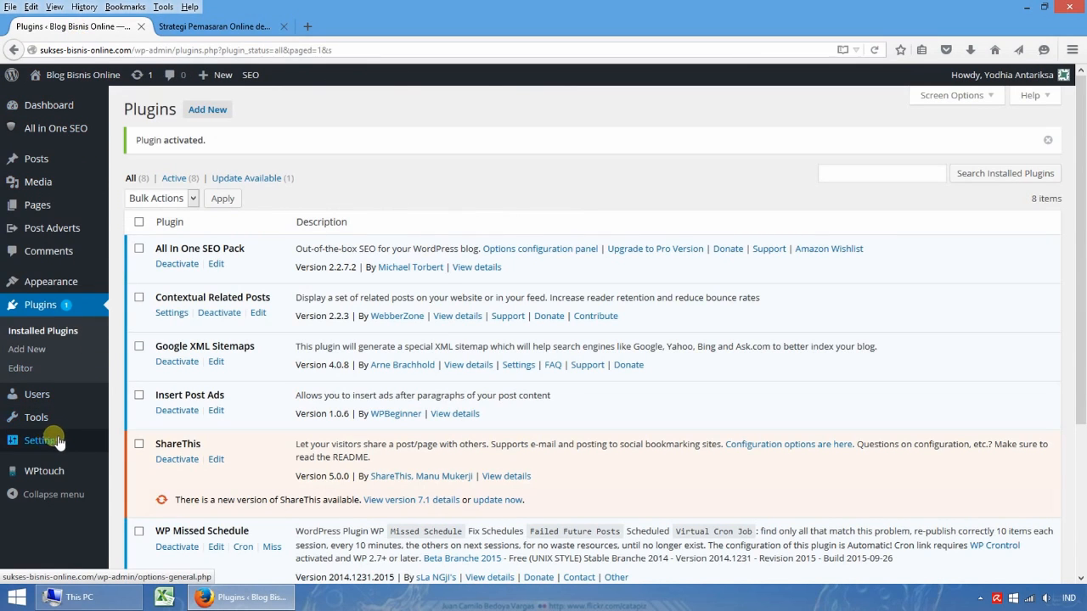
mouse_move(53, 440)
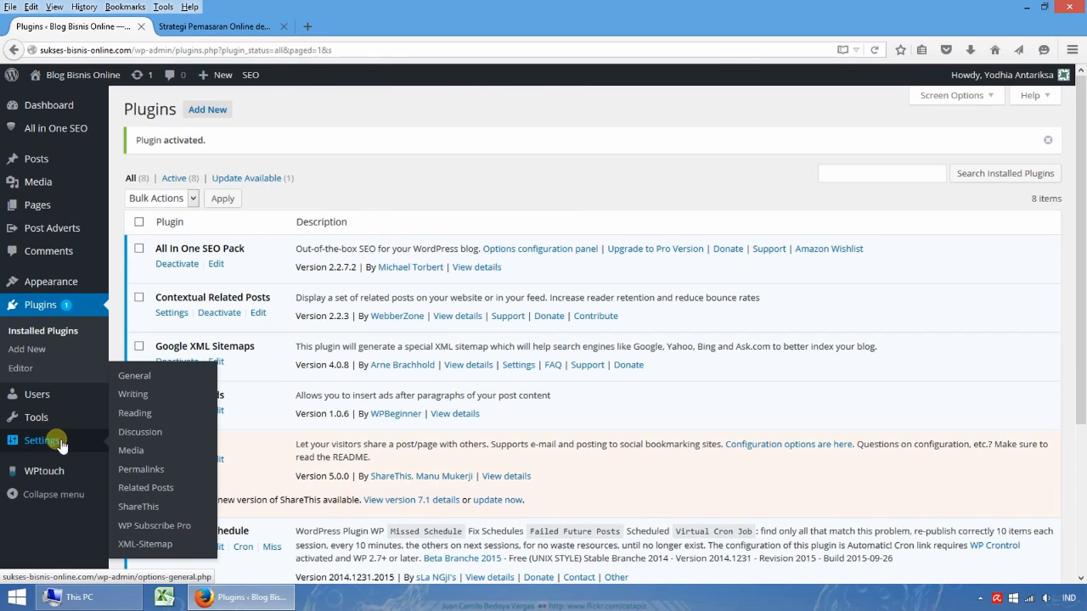
right_click(149, 491)
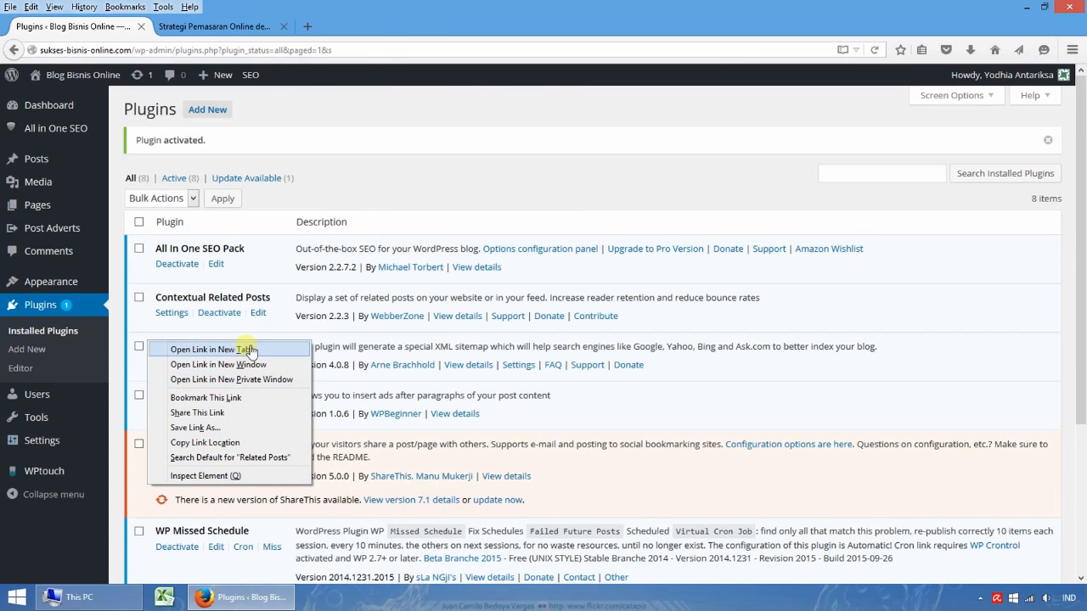
left_click(214, 350)
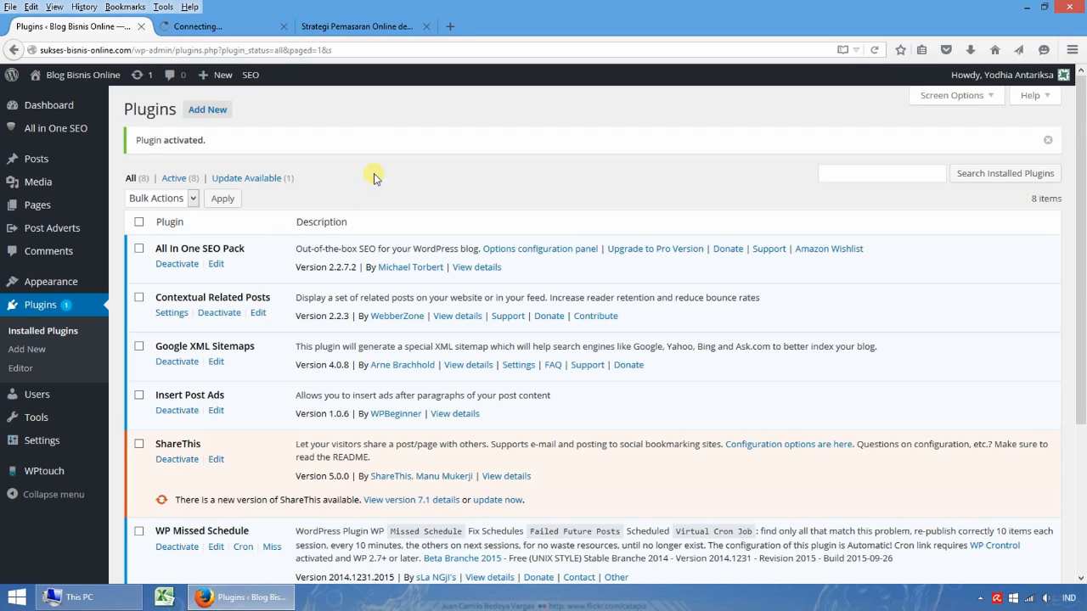
left_click(246, 32)
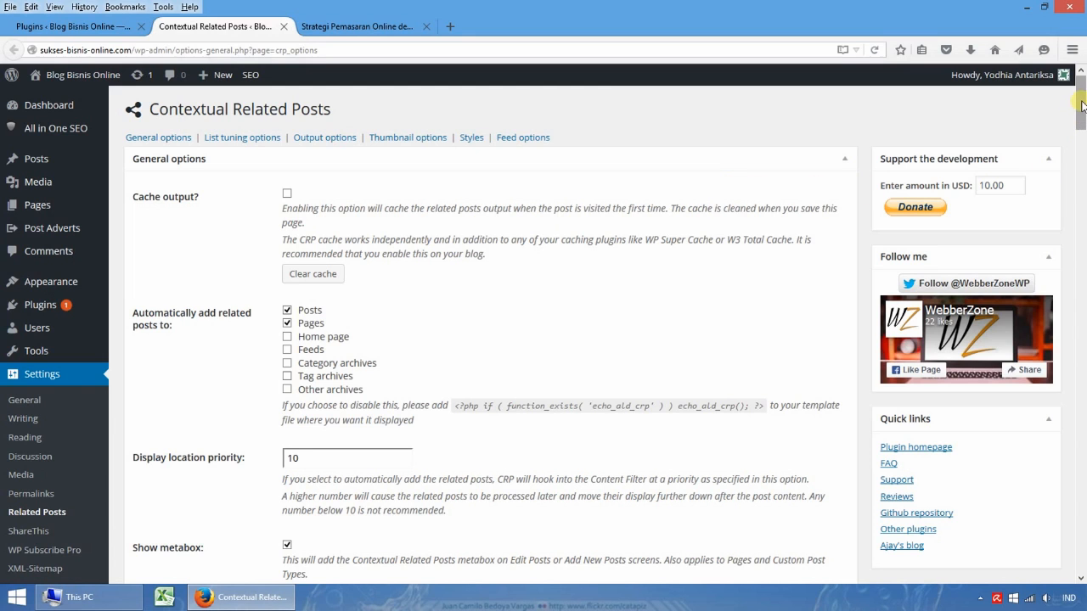
- Try 5 as the number of related posts to display in the feed options and restore it to 3
left_click_drag(1081, 104, 1082, 555)
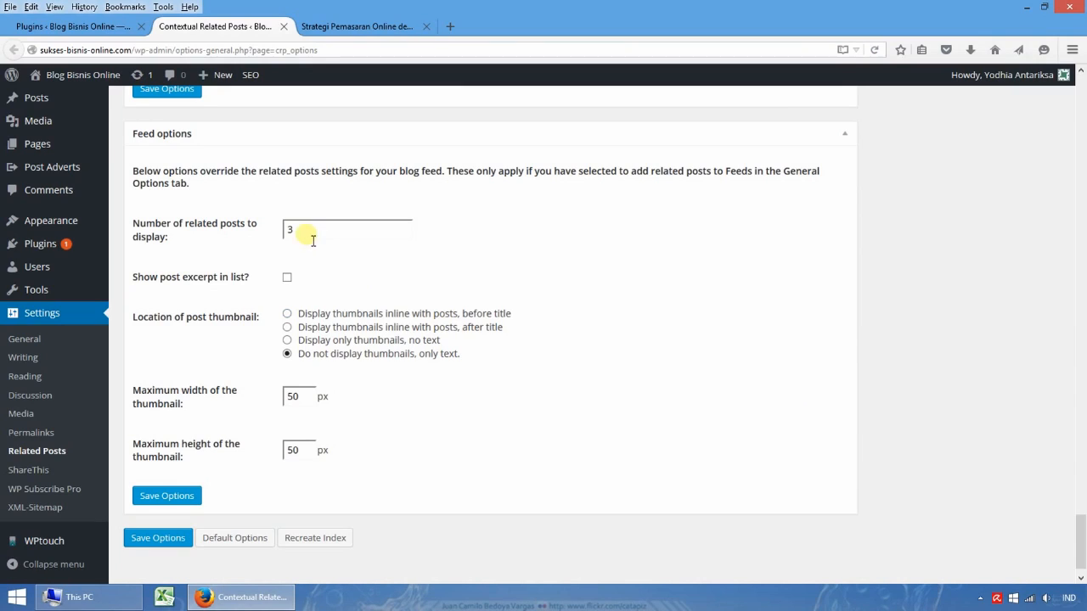
left_click_drag(311, 237, 286, 231)
type("5")
key("BackSpace")
type("3")
left_click(336, 247)
- Set the style of the related posts to Rounded Thumbnails and save the options
scroll(535, 274, "up", 3)
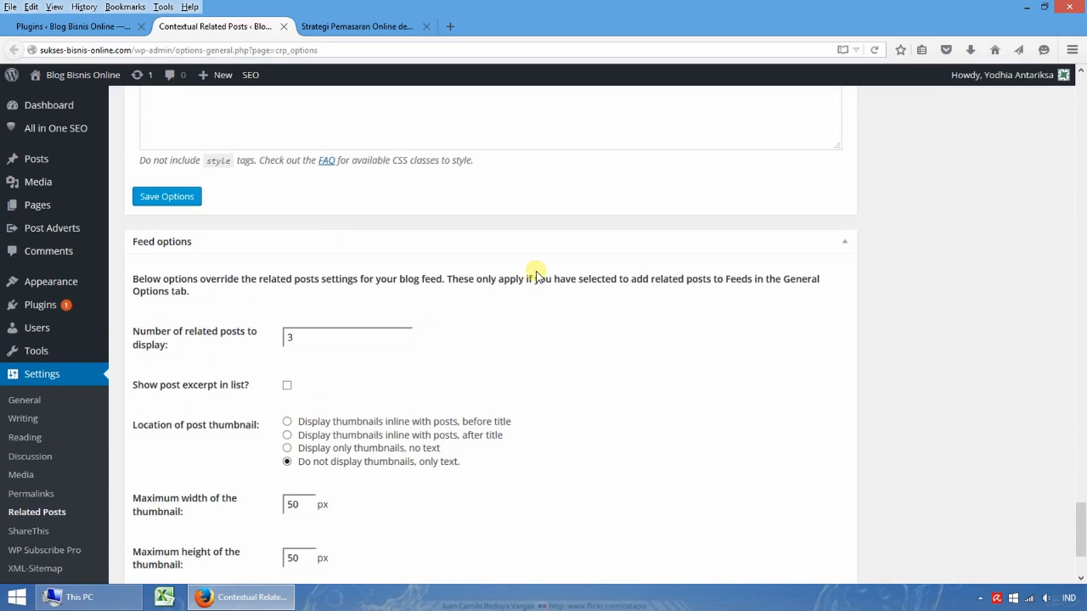
scroll(536, 274, "up", 3)
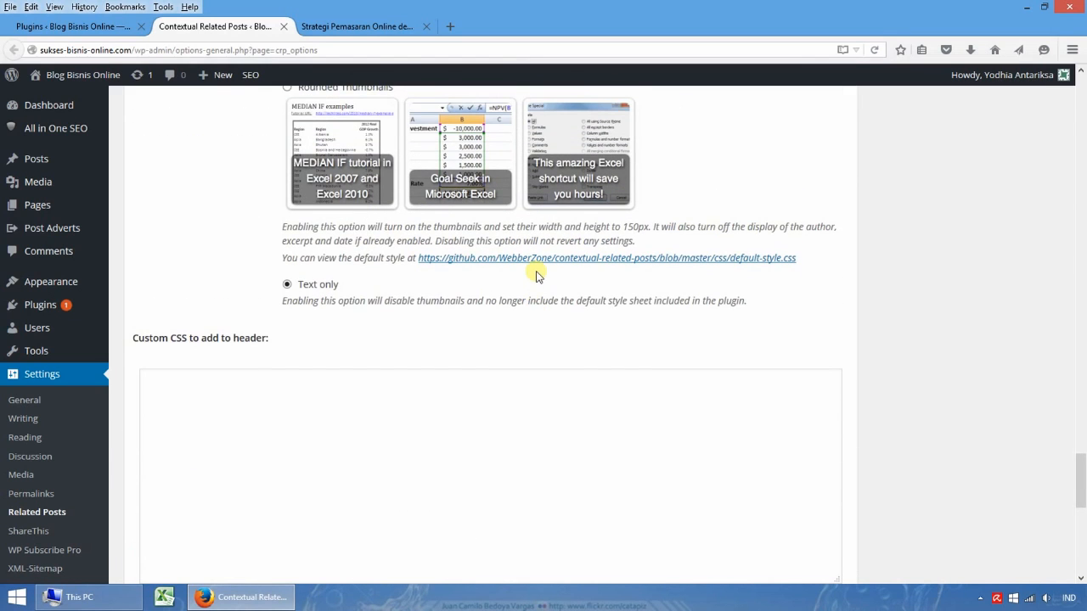
scroll(536, 274, "up", 1)
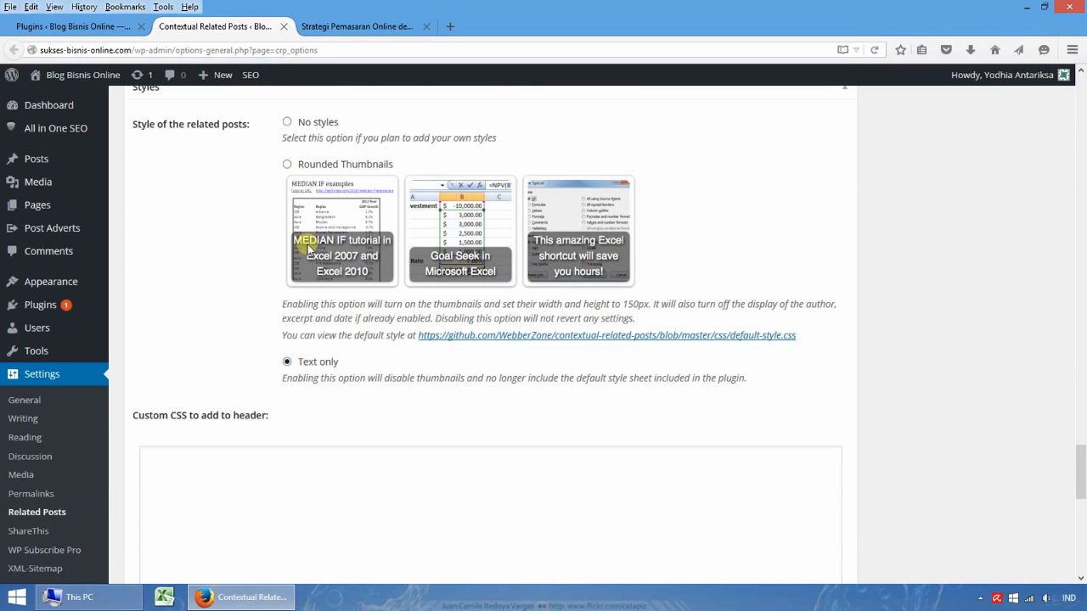
left_click(288, 165)
scroll(217, 269, "down", 1)
scroll(217, 269, "up", 4)
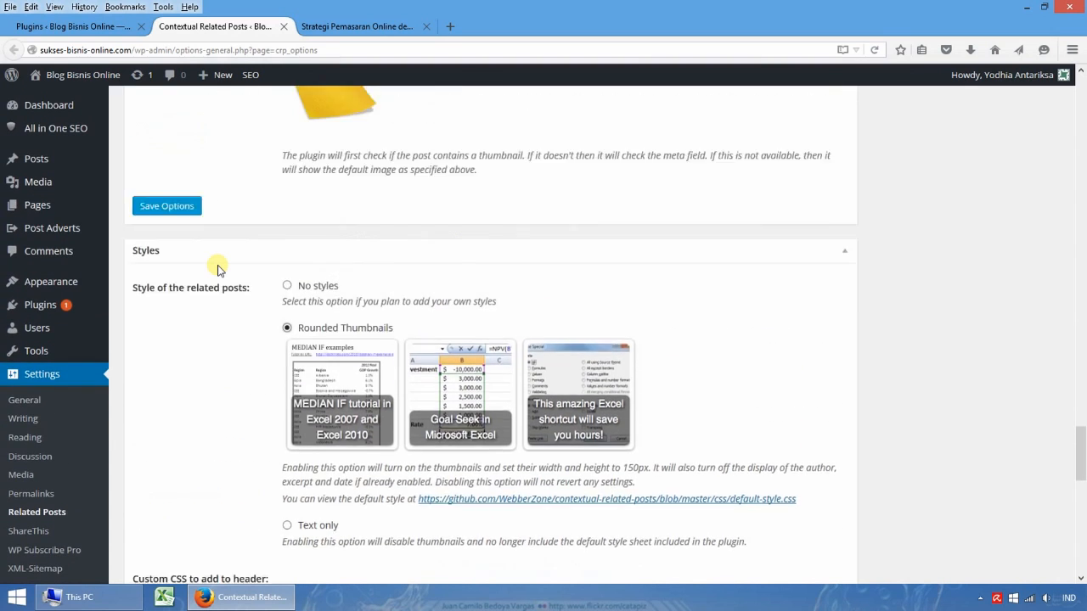
scroll(218, 269, "down", 7)
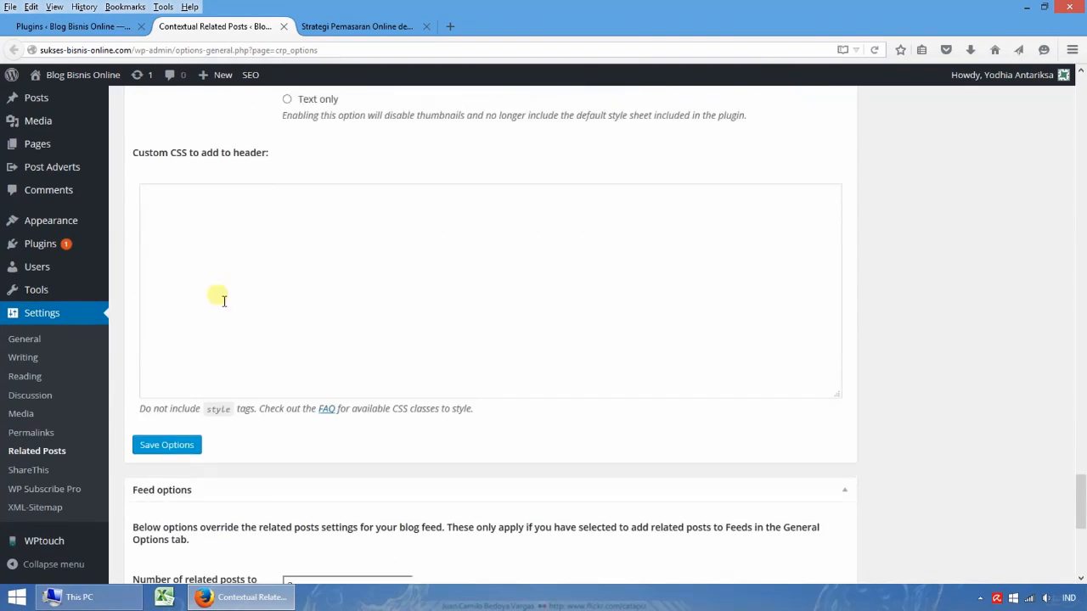
left_click(188, 400)
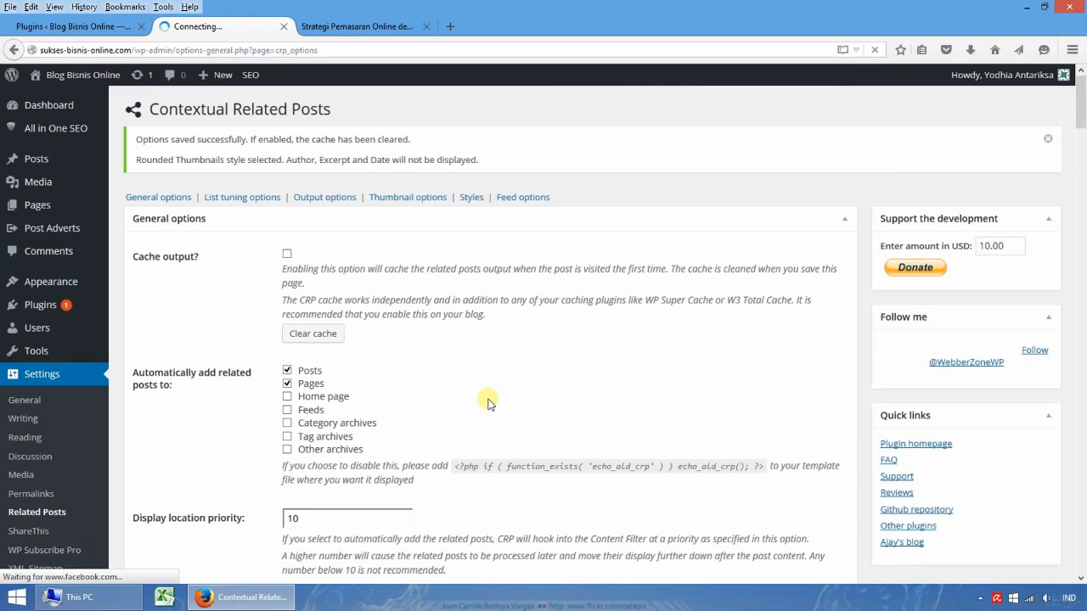
- Change the title of related posts in the output options to "<h3>Artikel Renyah Lainnya : </h3>"
scroll(491, 400, "down", 3)
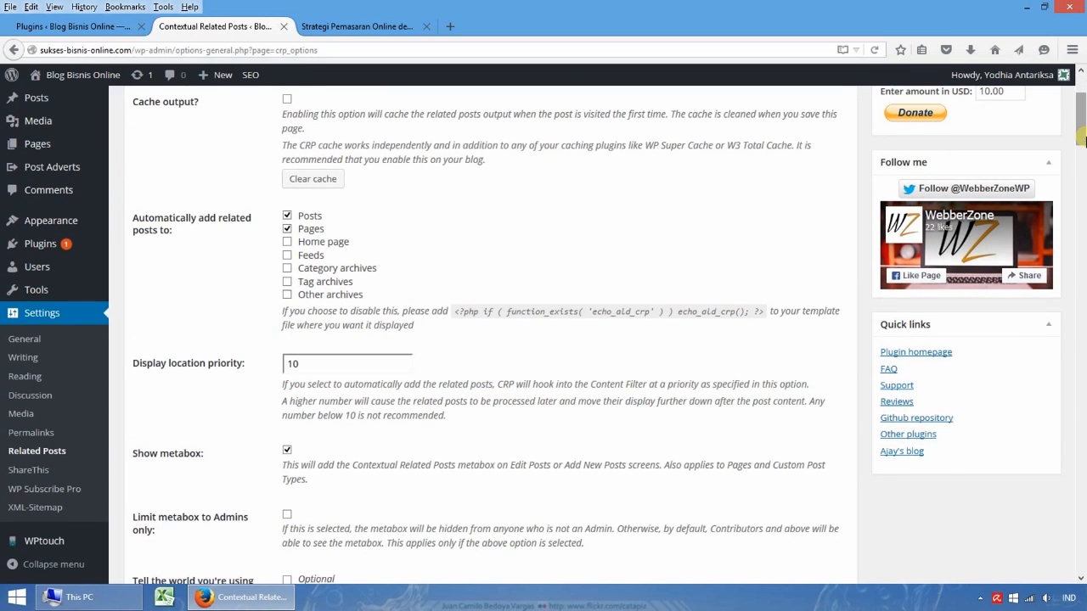
left_click_drag(1084, 167, 1081, 258)
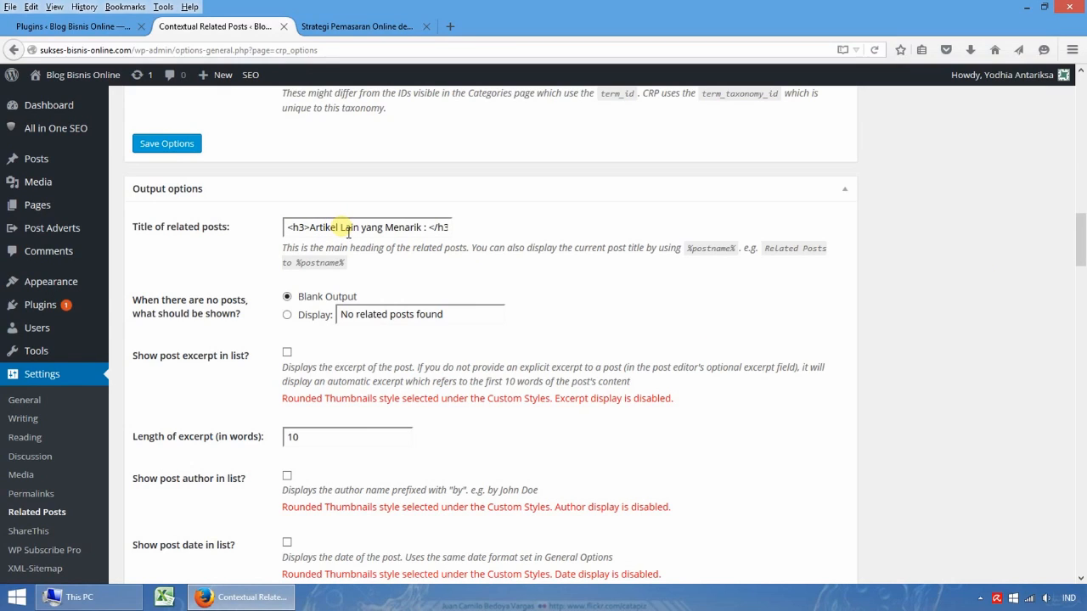
left_click(350, 231)
key("BackSpace")
key("BackSpace")
key("BackSpace")
key("Delete")
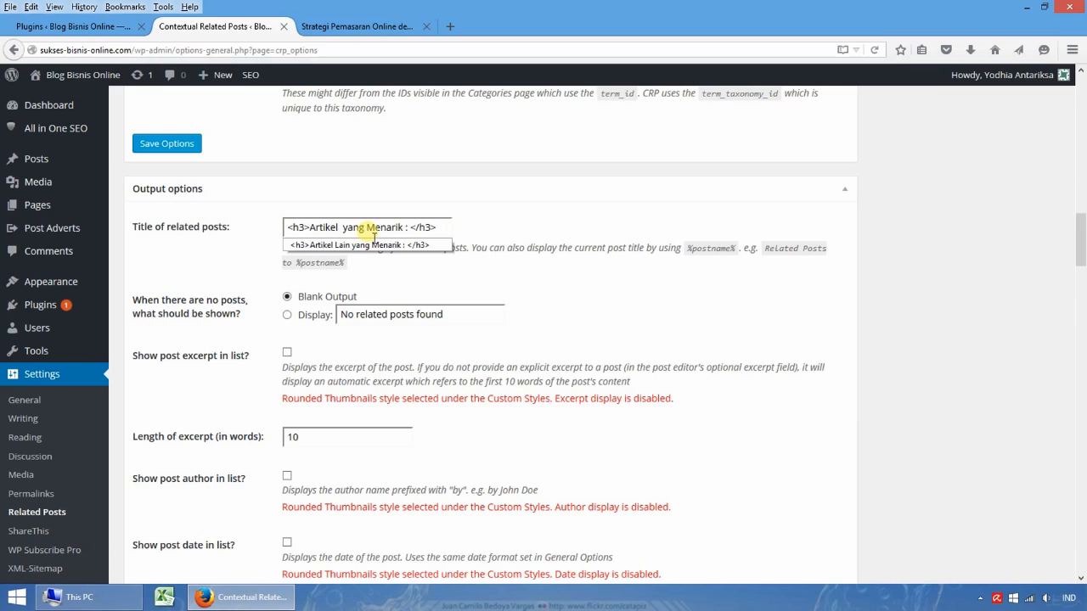
type("Renyah")
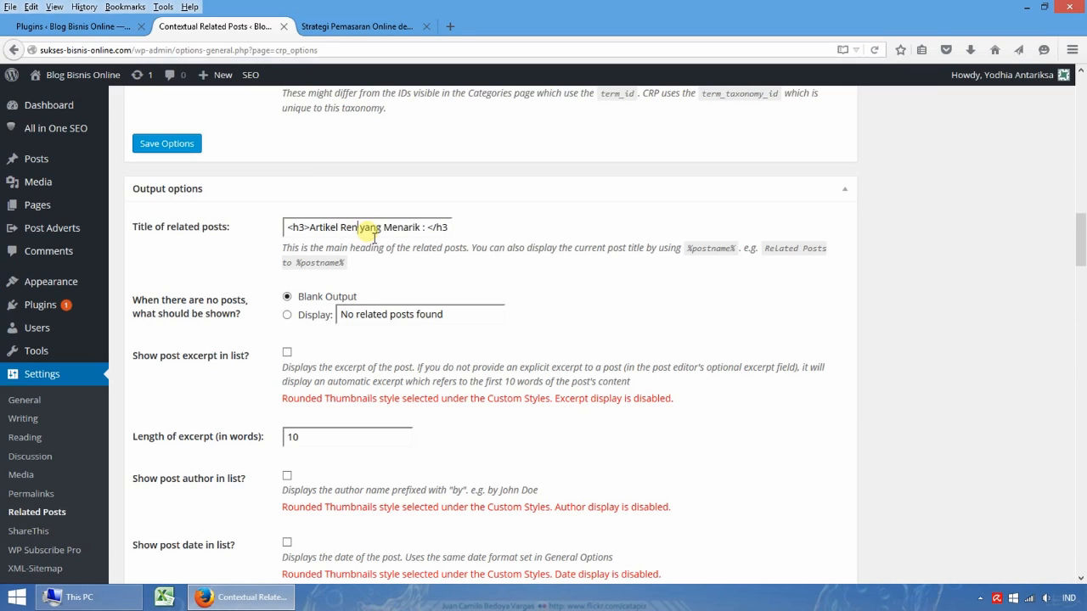
key("Delete")
key("Delete")
key("Delete")
key("Delete")
key("Delete")
key("Delete")
key("Delete")
key("Delete")
key("Delete")
key("Delete")
key("Delete")
key("Delete")
type("Lainnya")
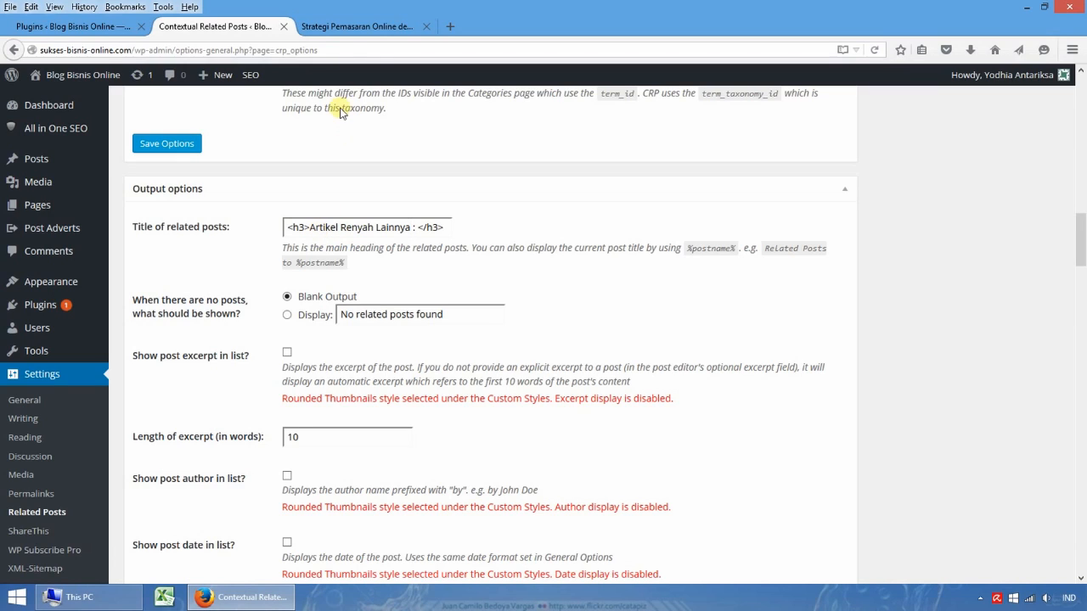
- Check the related-posts heading on the published Twitter post and save the Contextual Related Posts options
left_click(357, 29)
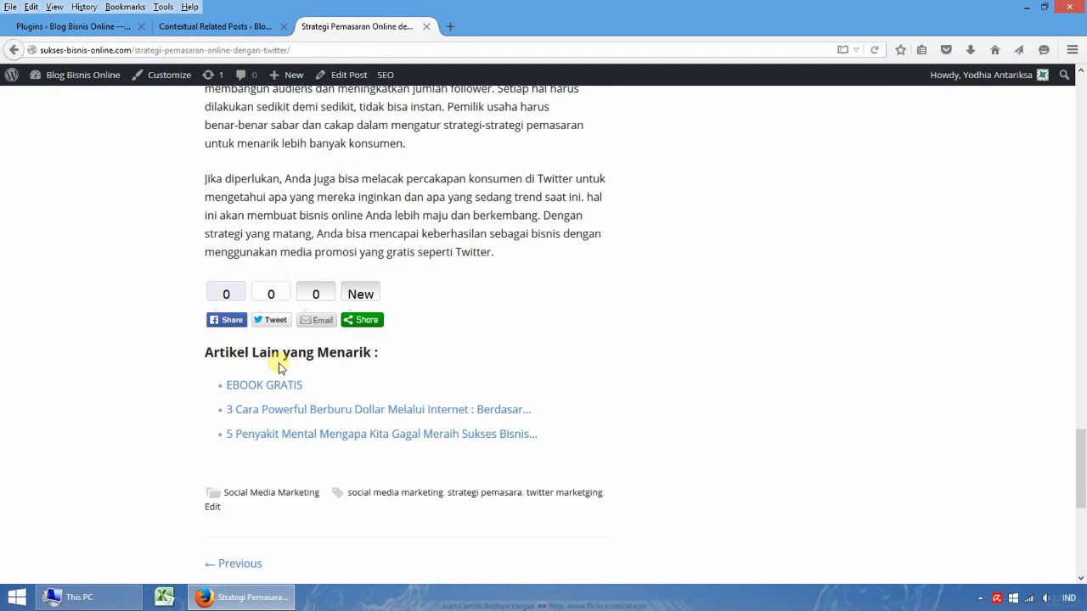
left_click(259, 26)
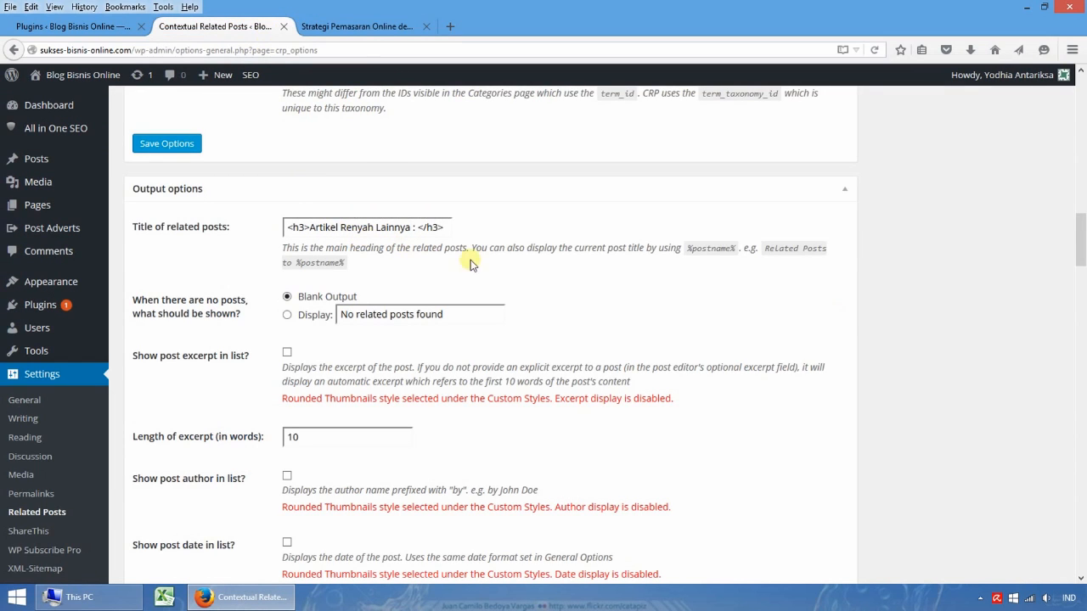
left_click_drag(1083, 229, 1082, 321)
left_click(199, 444)
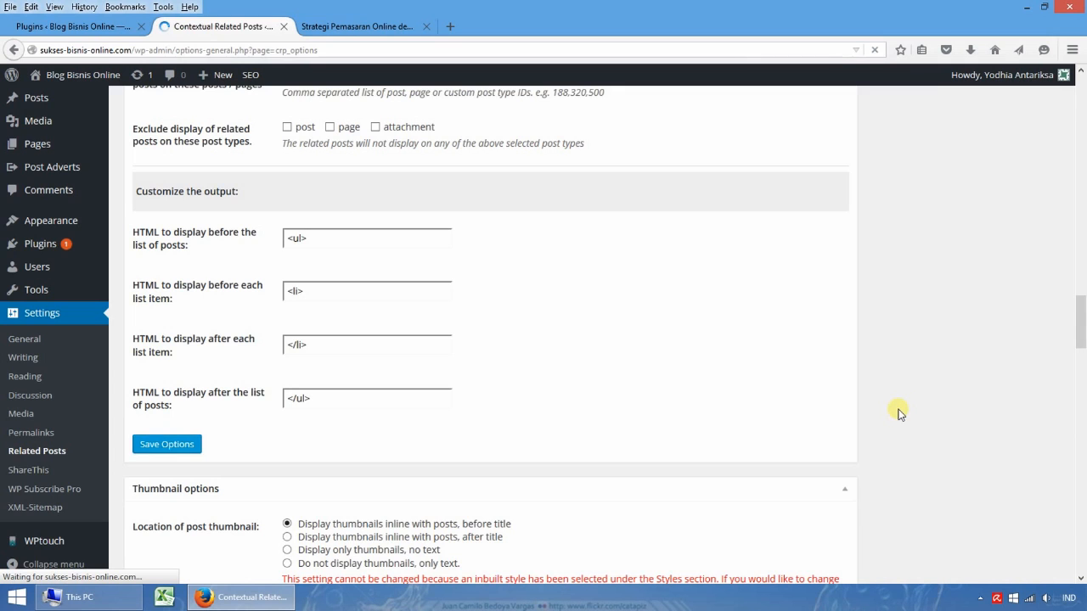
left_click_drag(1083, 106, 1083, 559)
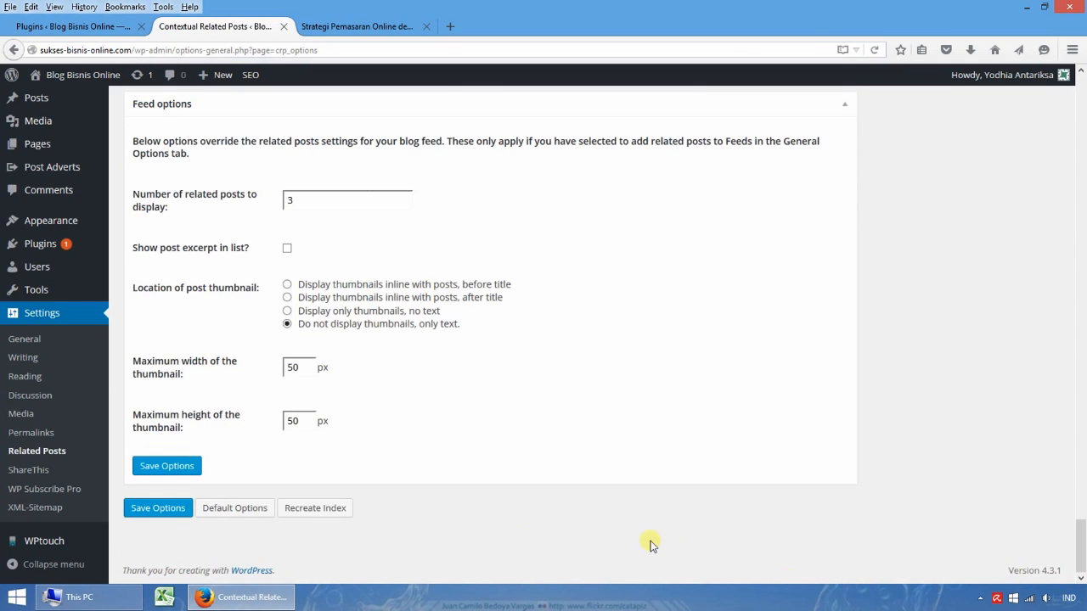
left_click(158, 519)
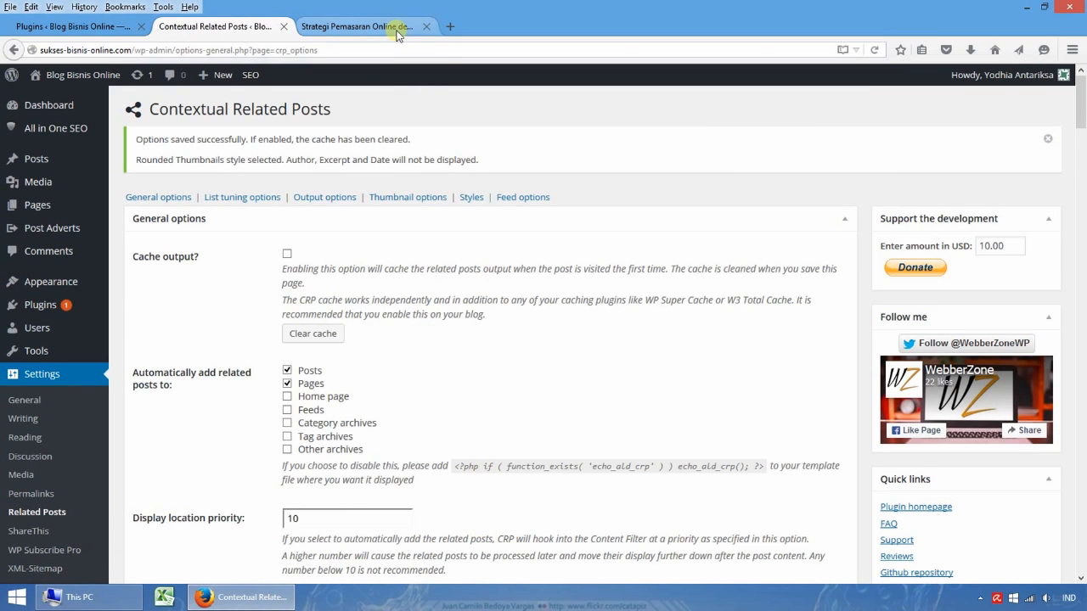
- Reload the published Twitter post and examine its related-articles heading and thumbnails below the text
left_click(356, 27)
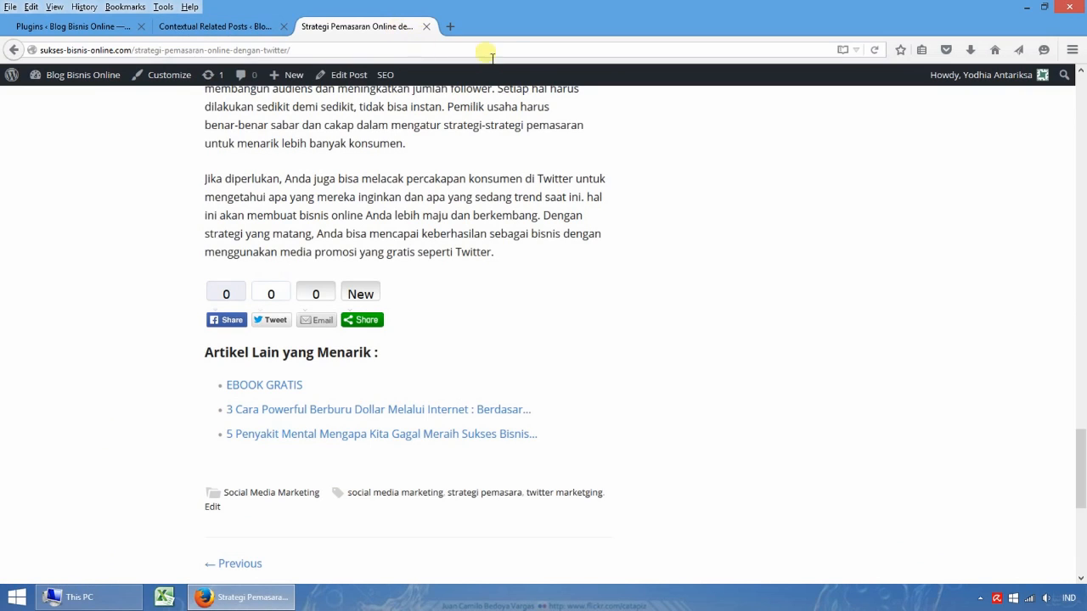
left_click(875, 53)
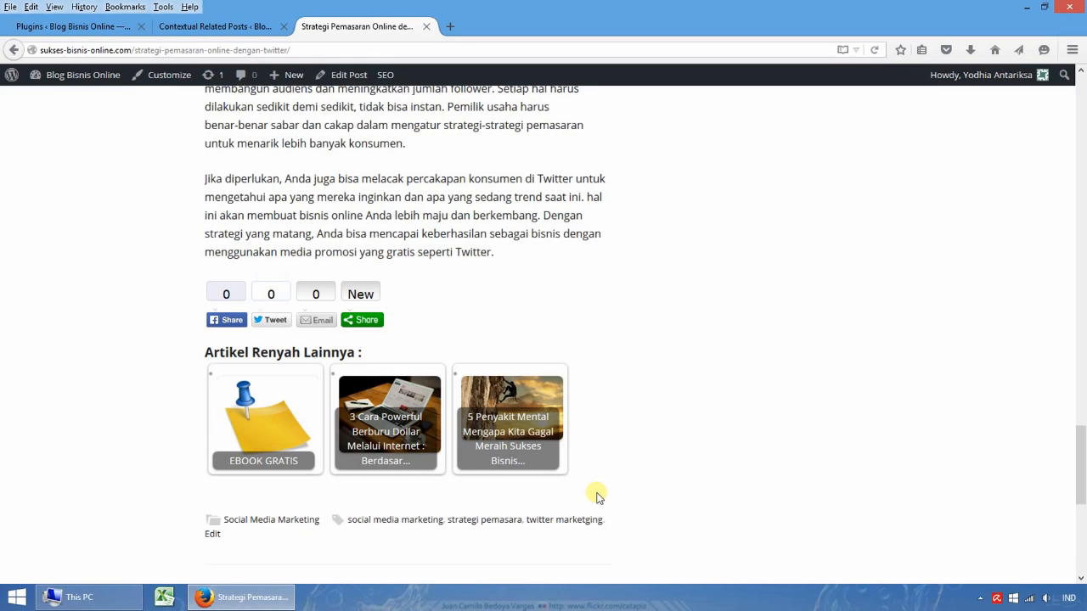
left_click(227, 31)
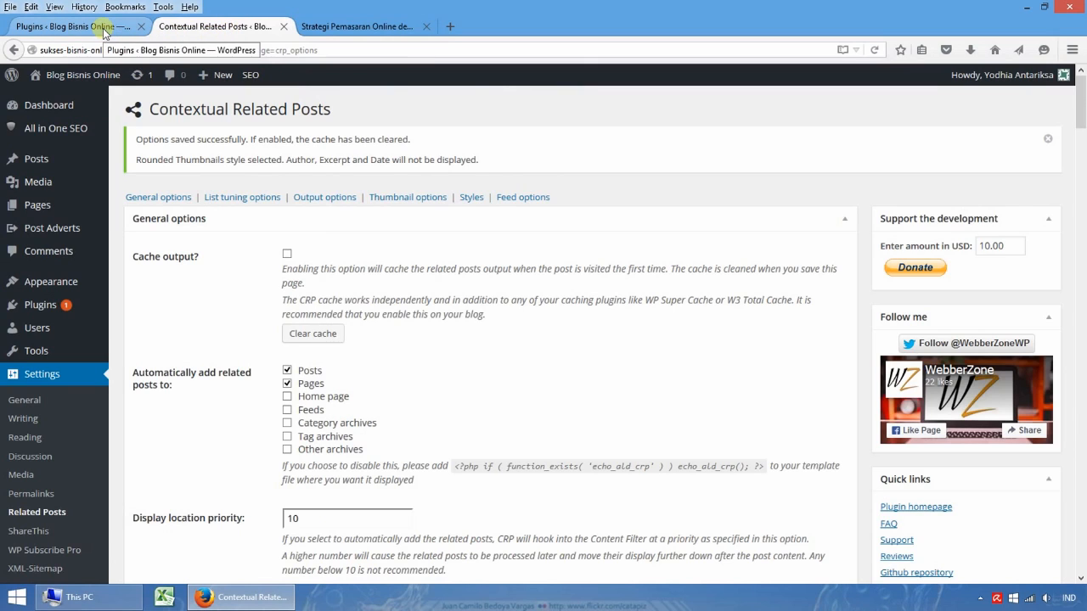
left_click(333, 26)
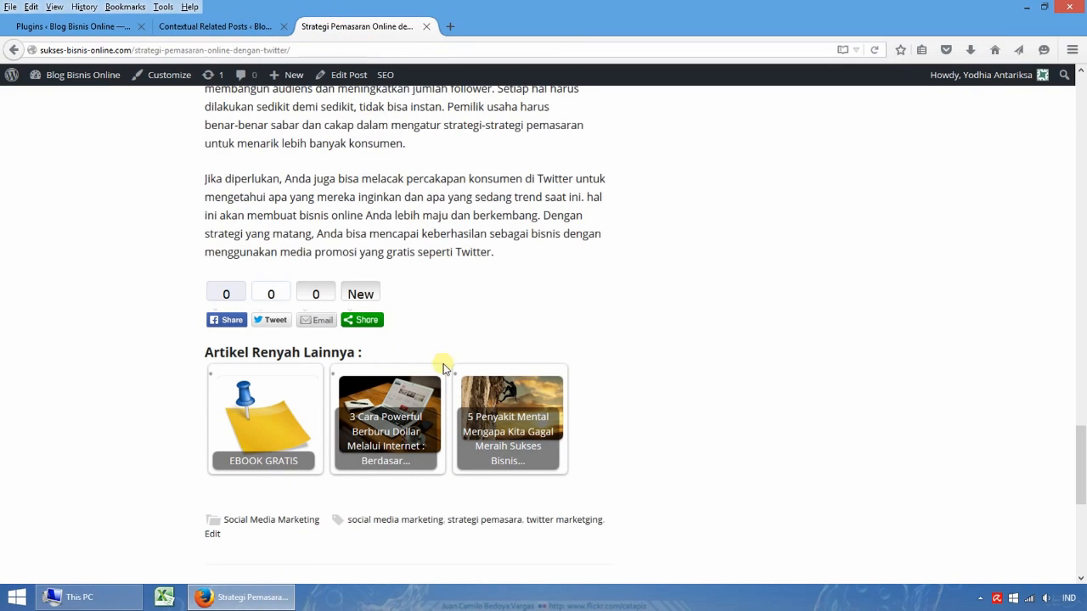
scroll(699, 439, "down", 2)
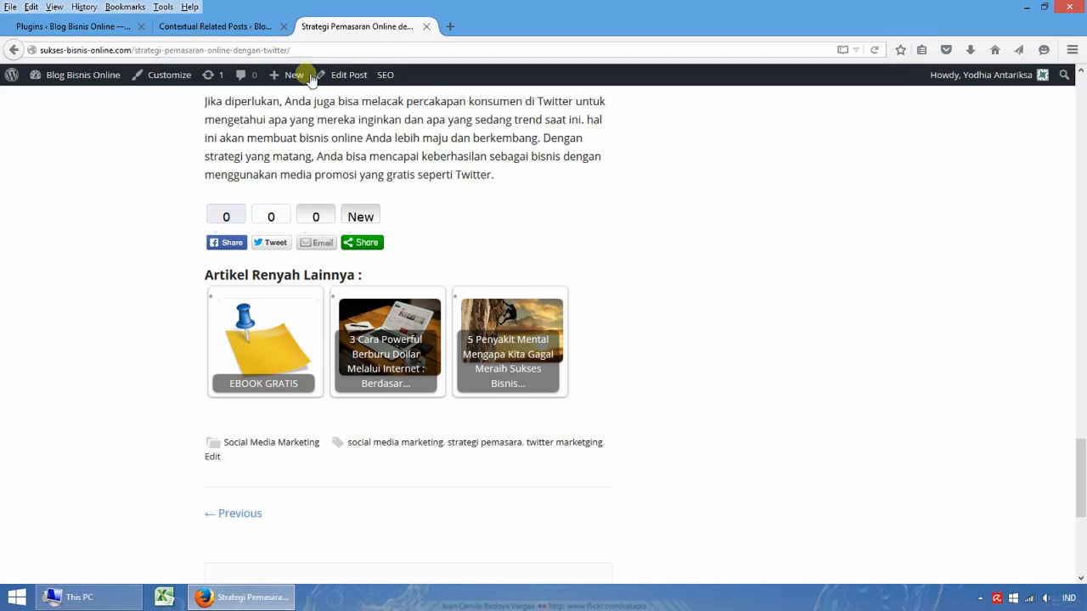
- Return to the plugin list and open the XML-Sitemap settings in a separate browser tab
left_click(181, 34)
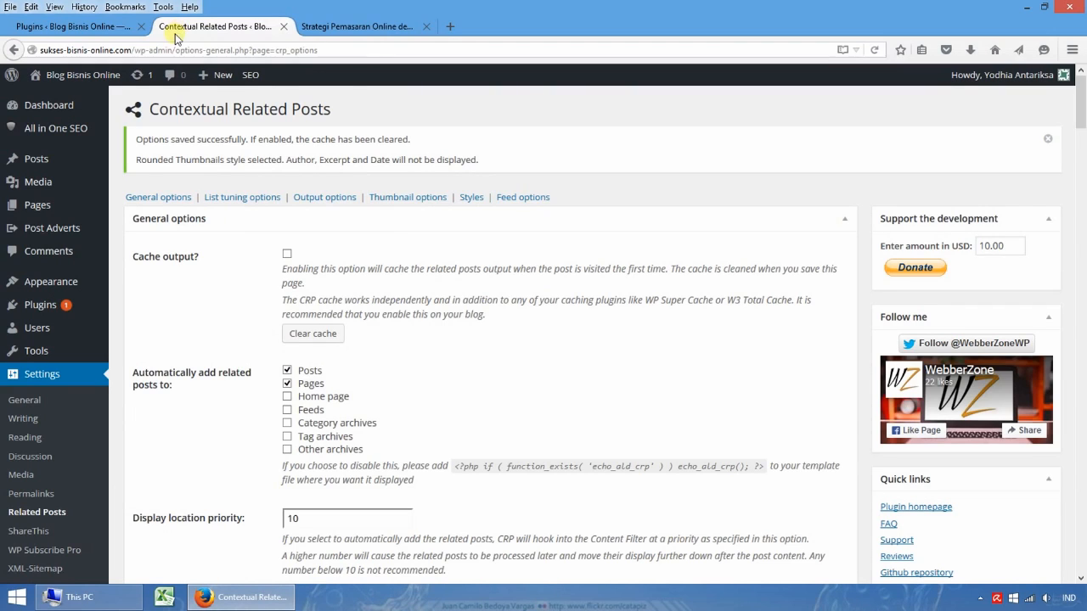
left_click(107, 32)
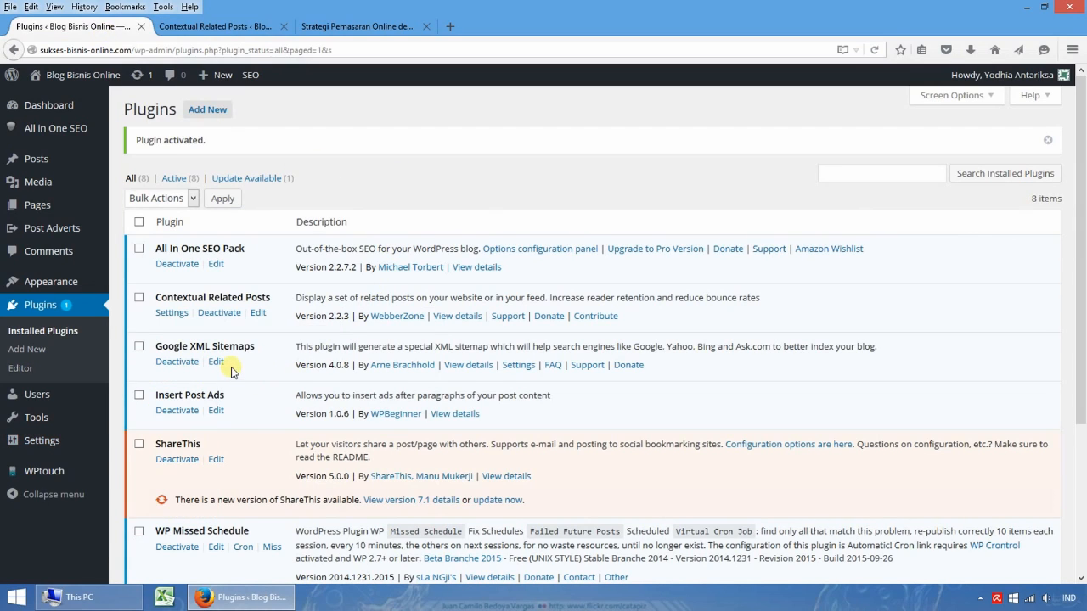
mouse_move(54, 443)
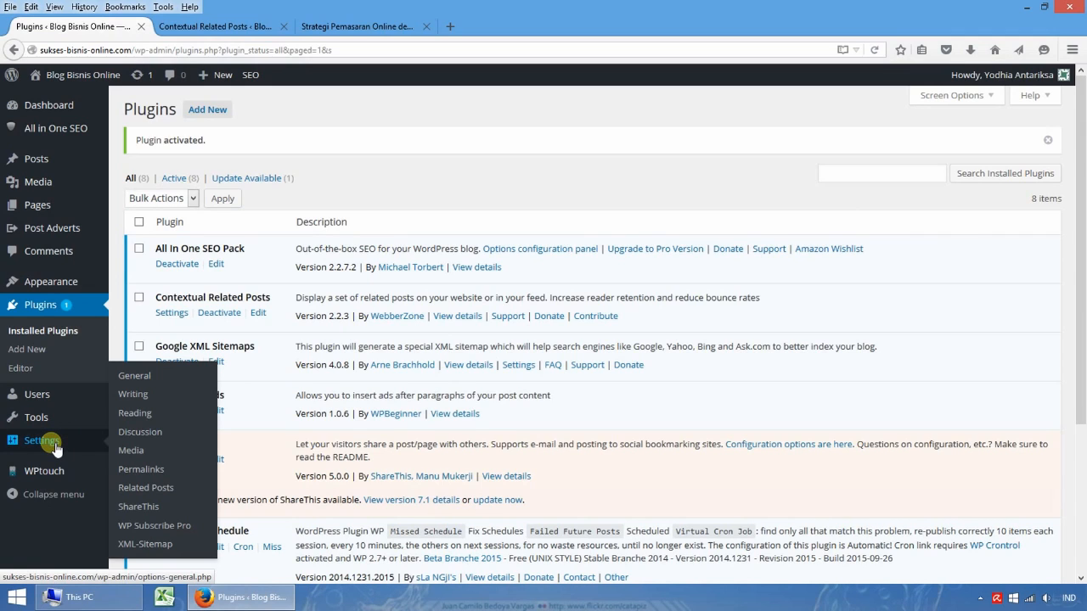
right_click(142, 551)
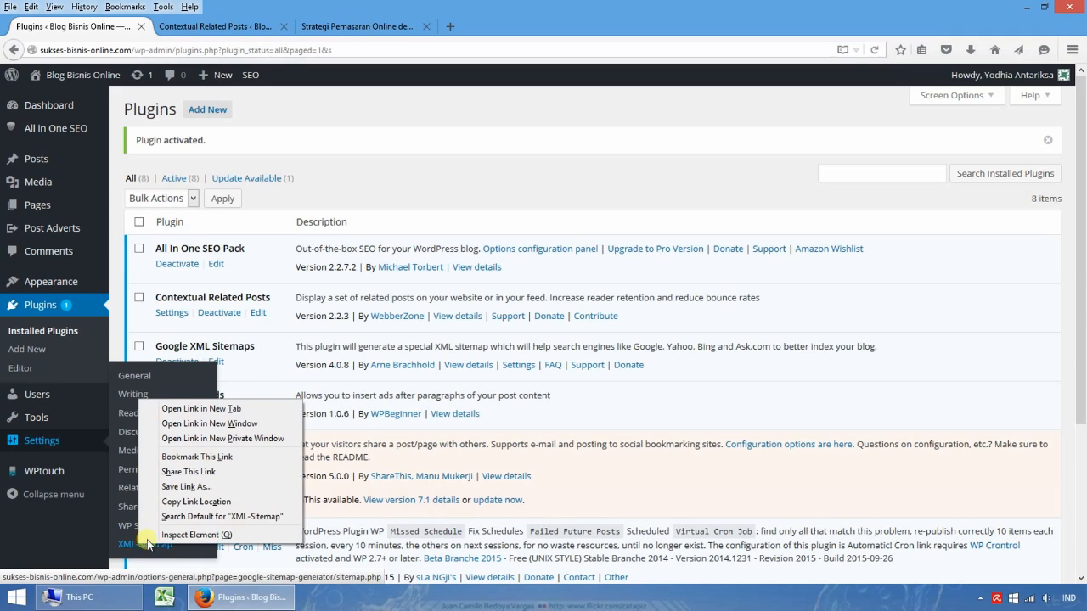
left_click(240, 411)
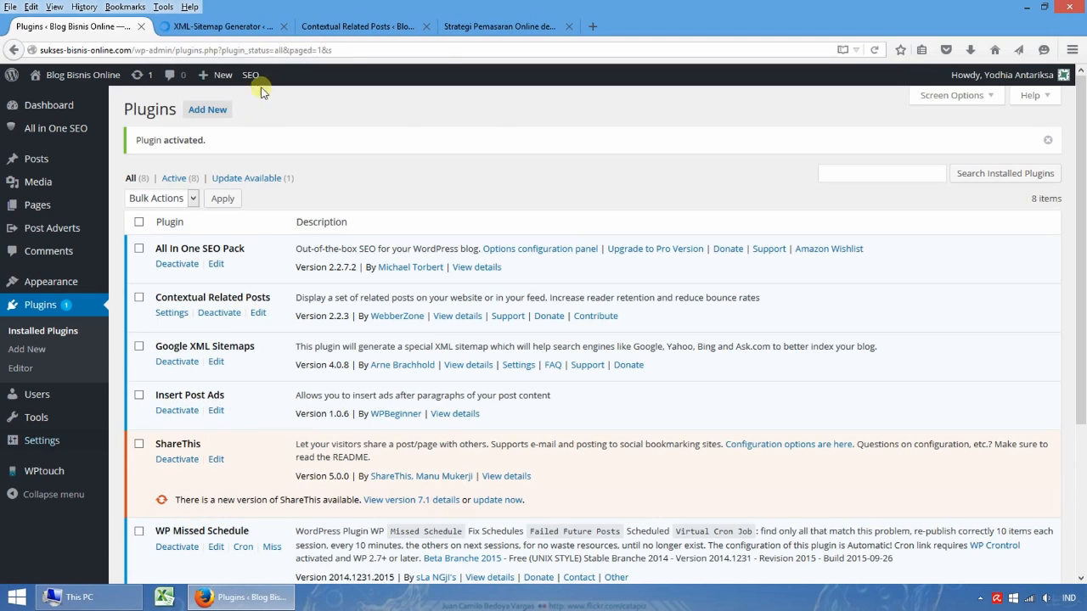
- Set the change frequency of posts to Daily in the XML-Sitemap settings
left_click(256, 30)
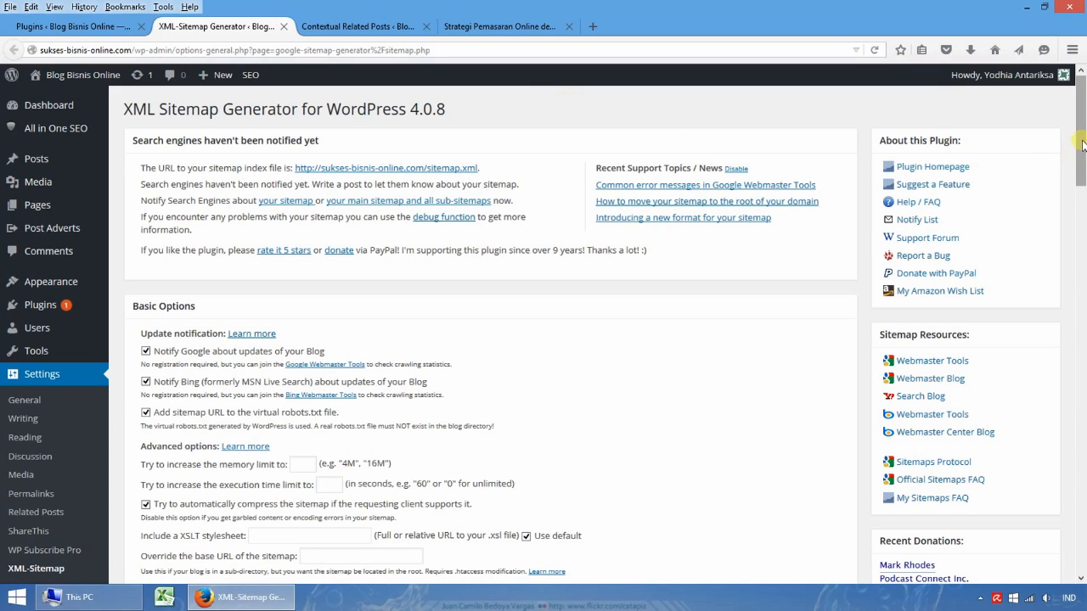
left_click_drag(1081, 145, 1083, 444)
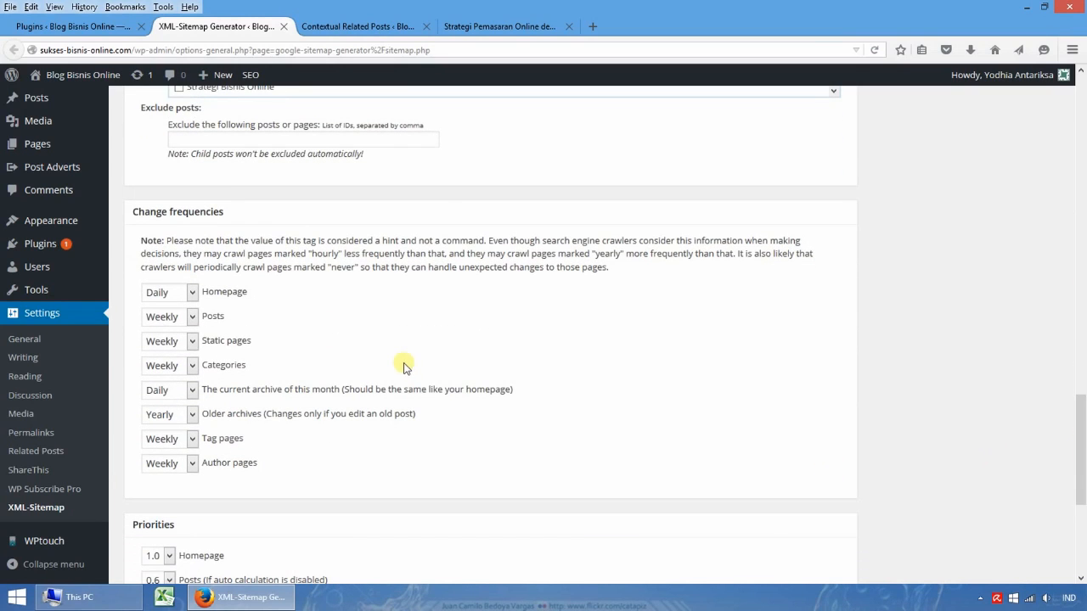
left_click(193, 318)
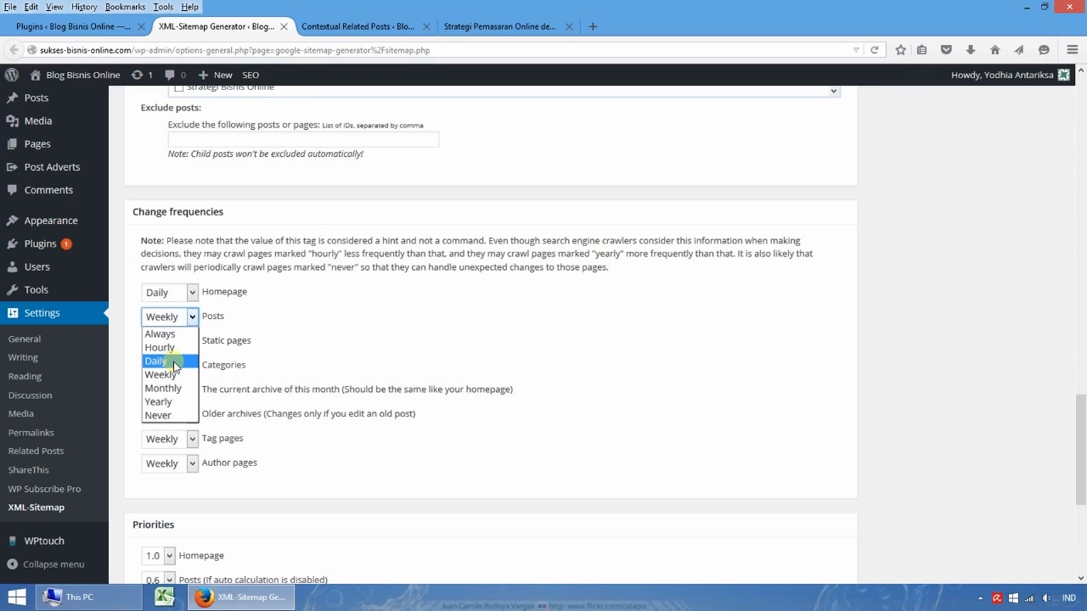
left_click(174, 365)
left_click(293, 355)
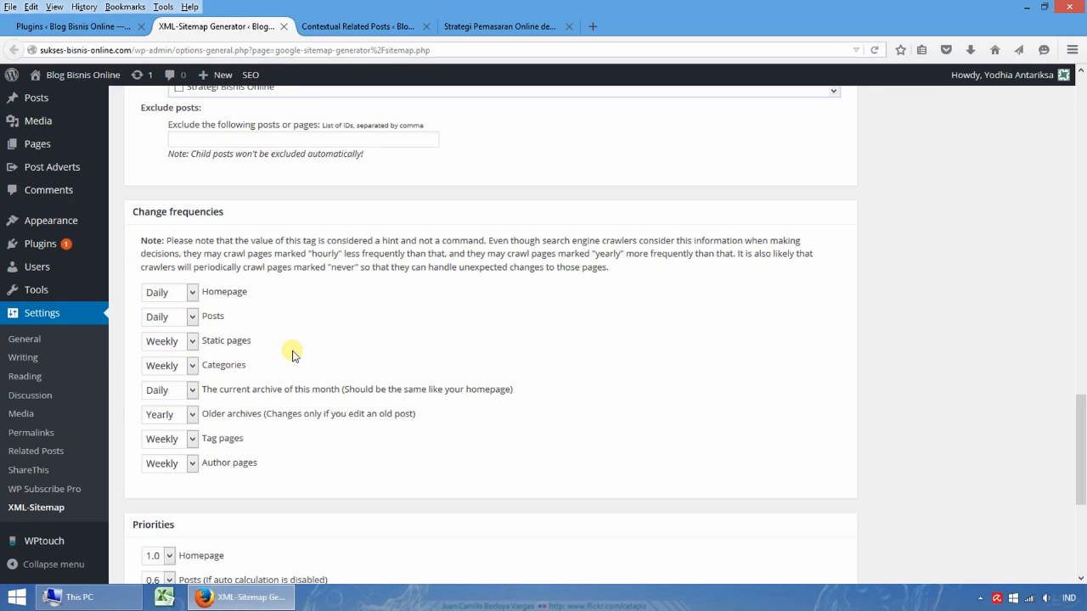
- Switch the change frequency of posts to Weekly and back to Daily
left_click(192, 317)
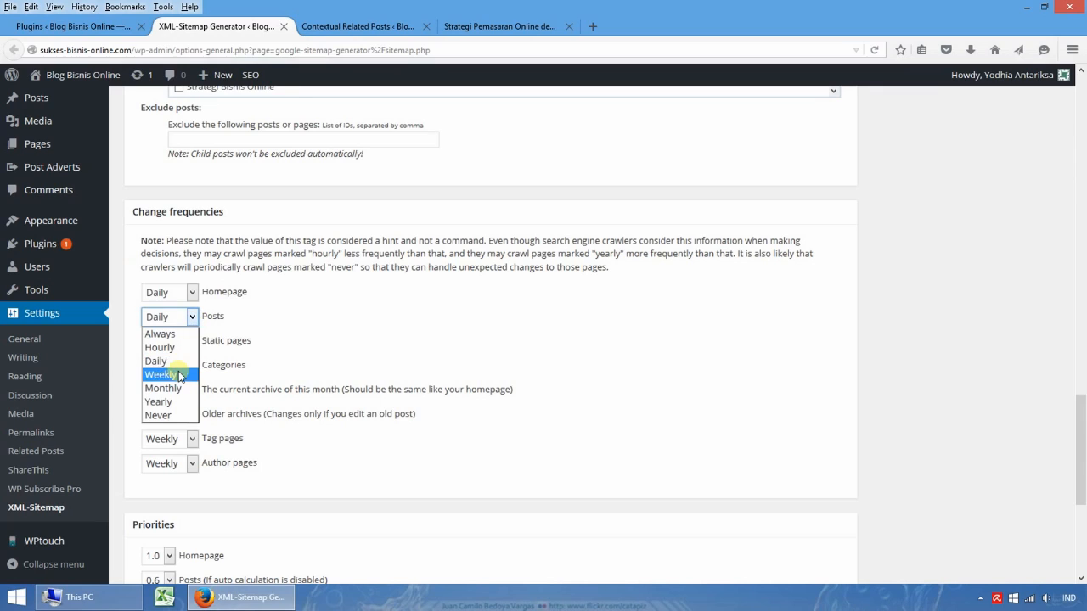
left_click(170, 372)
left_click(326, 324)
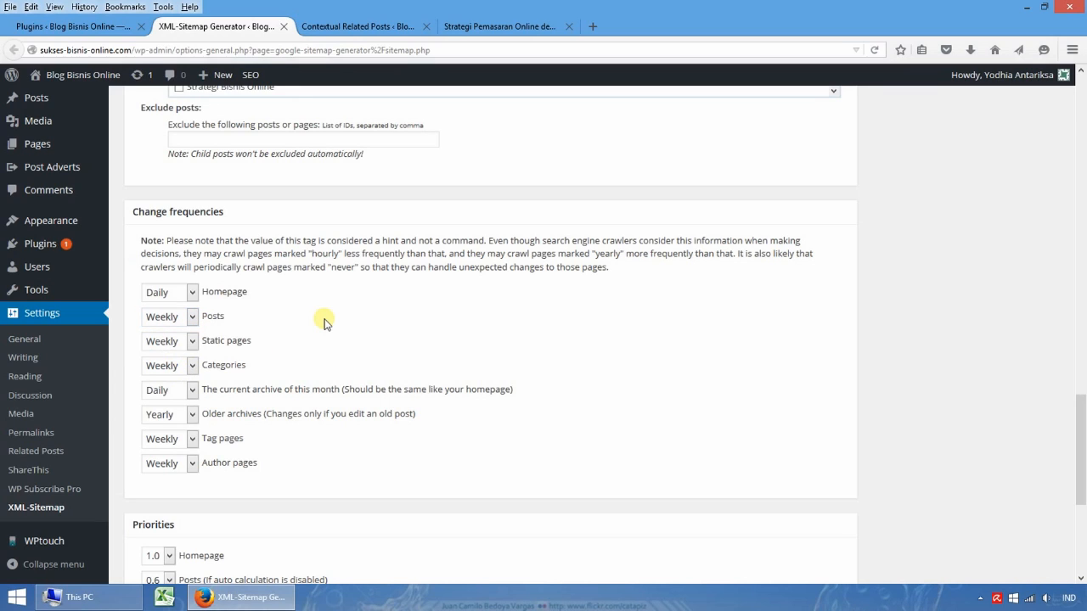
left_click(193, 316)
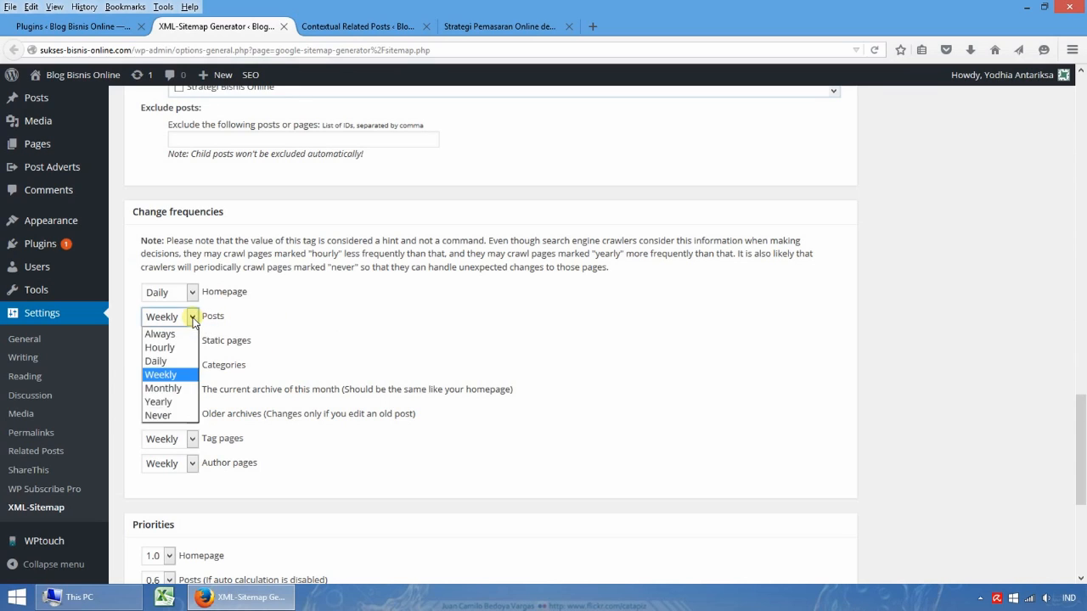
left_click(169, 360)
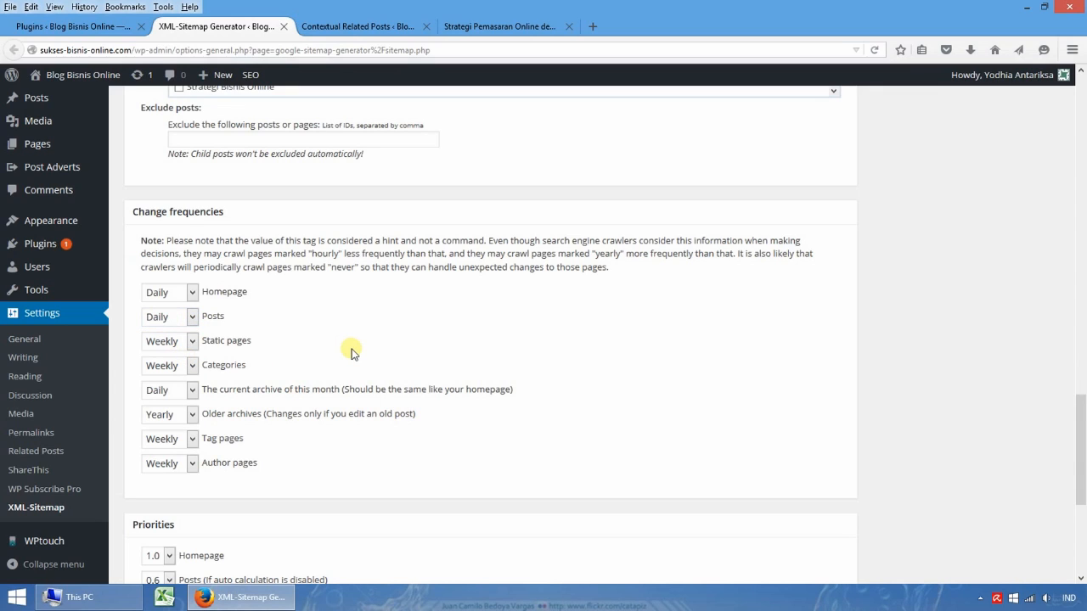
- Set the change frequency of categories to Daily in the sitemap settings
left_click(192, 366)
left_click(160, 410)
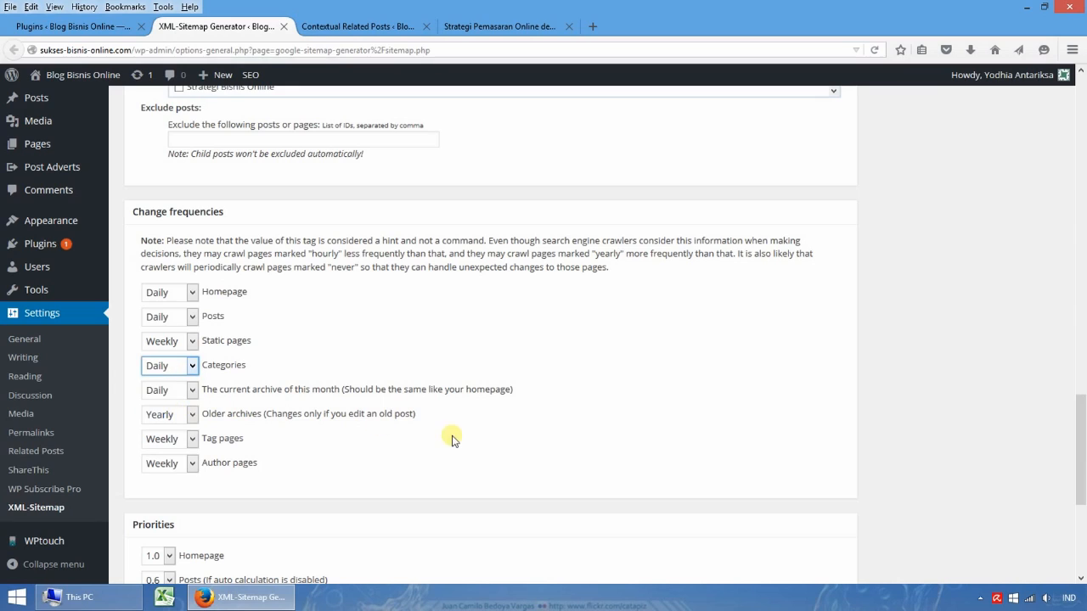
left_click(489, 439)
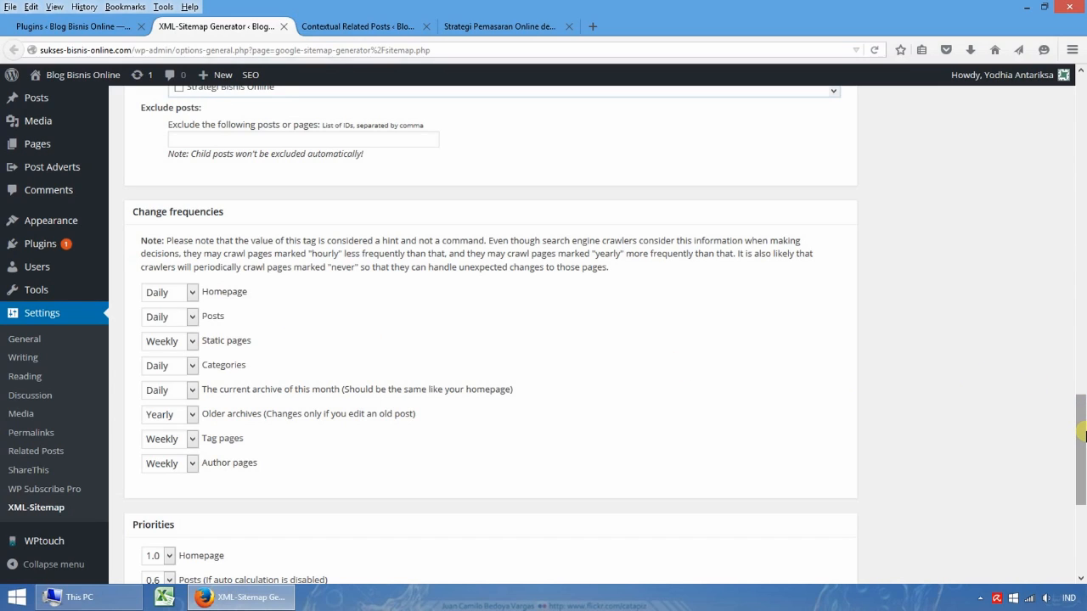
- Exclude archives, author pages and tag pages from the sitemap content and include all three again
left_click_drag(1084, 436, 1079, 339)
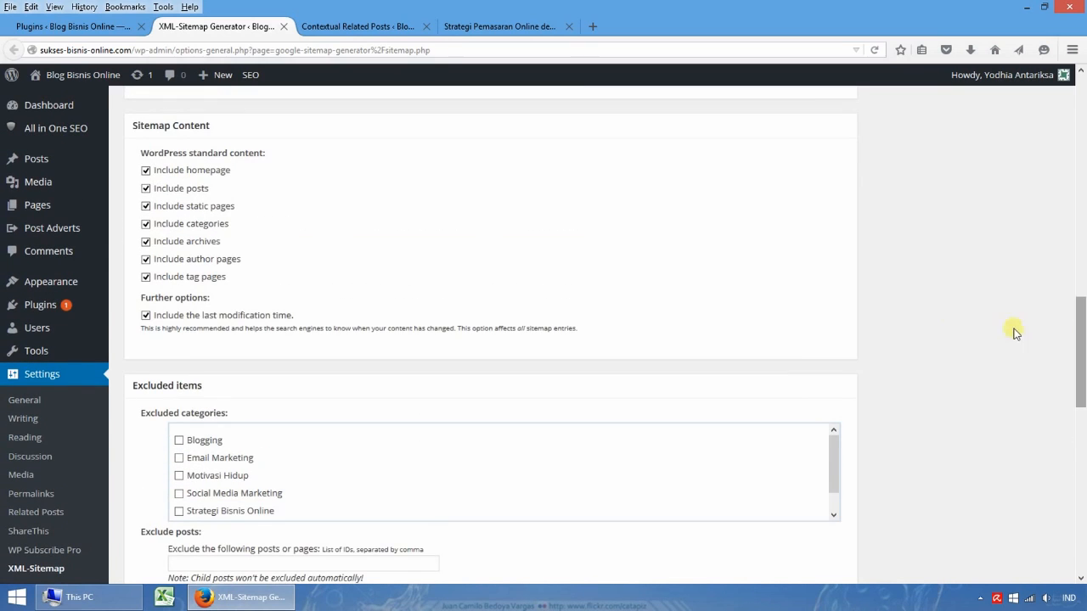
left_click(146, 242)
left_click(146, 260)
left_click(148, 281)
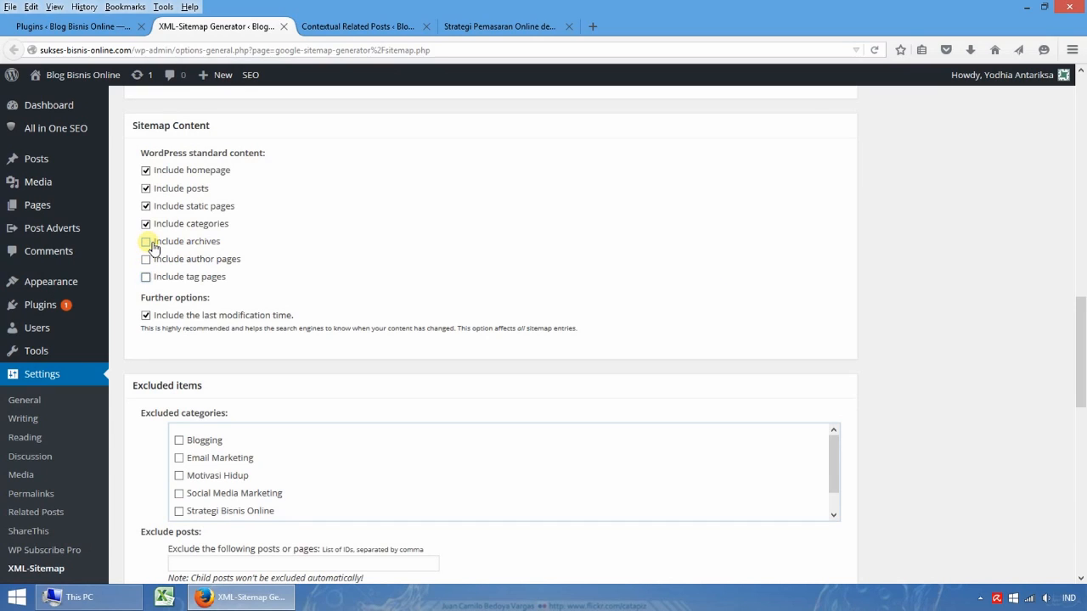
left_click(151, 244)
left_click(151, 264)
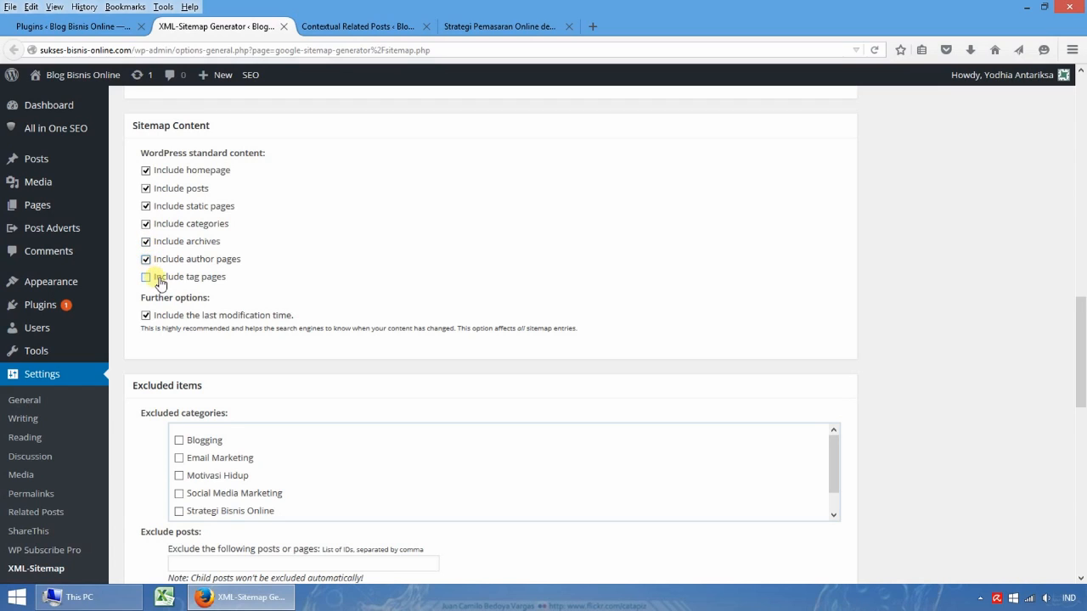
left_click(149, 280)
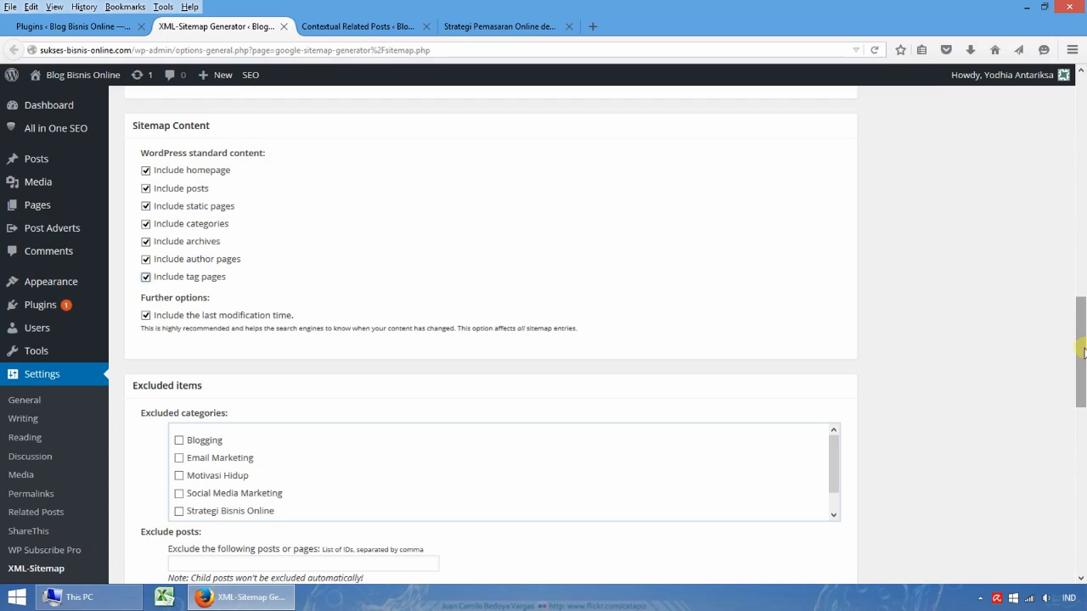
- Save the XML-Sitemap options and return to the list of installed plugins
left_click_drag(1083, 348, 1083, 500)
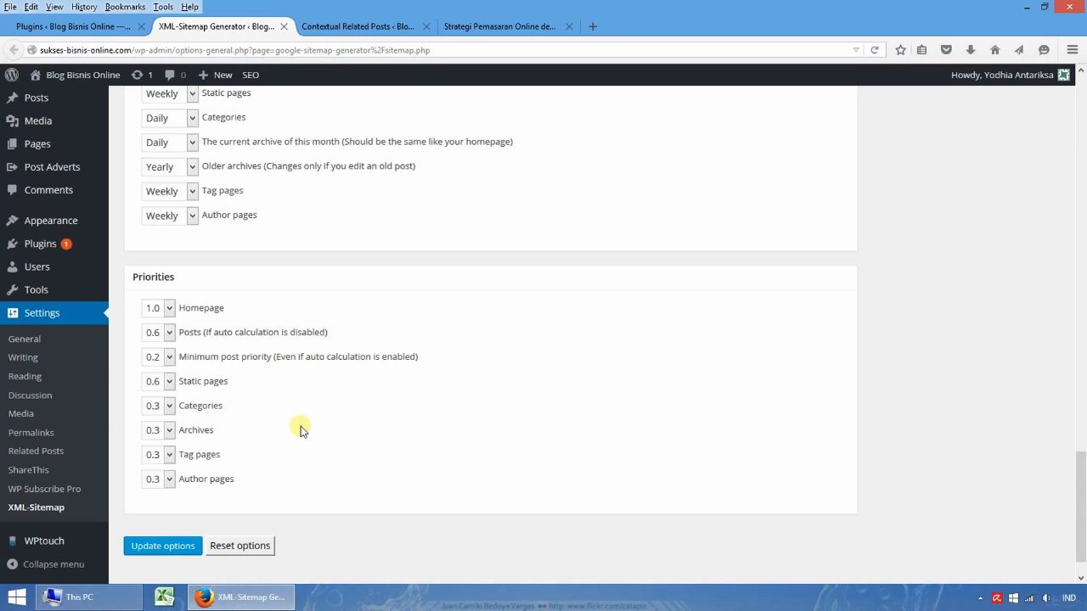
left_click(174, 547)
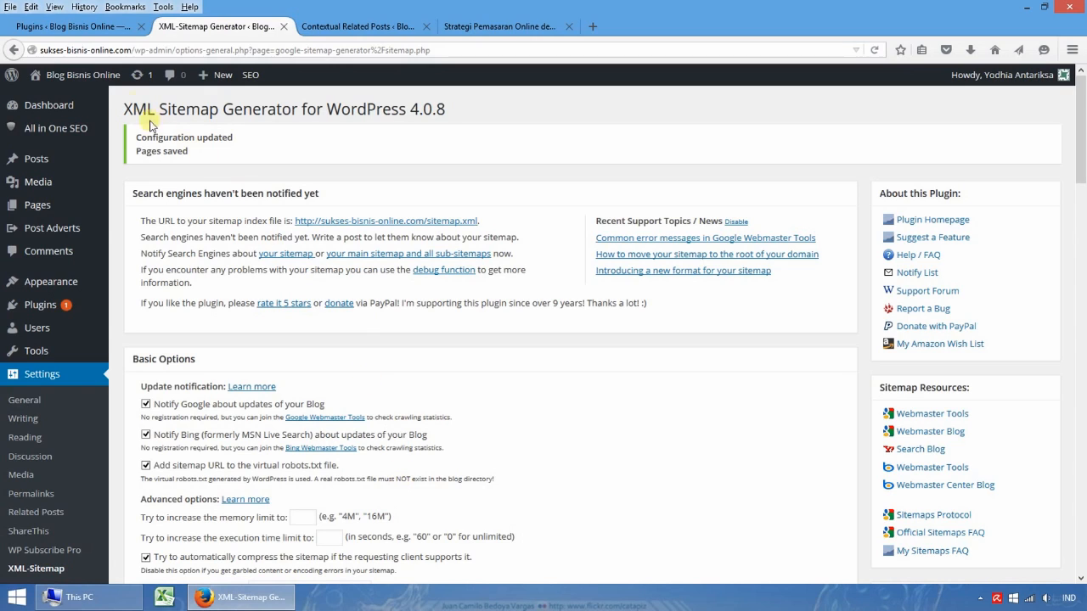
left_click(114, 28)
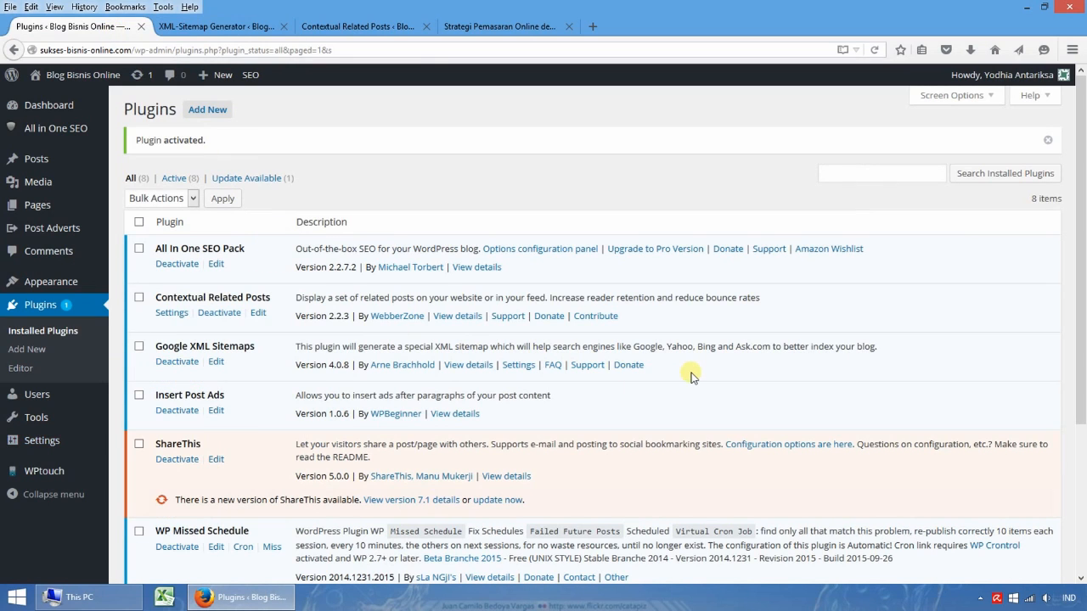
- Open the ShareThis settings in a separate browser tab and switch to it
scroll(690, 371, "down", 1)
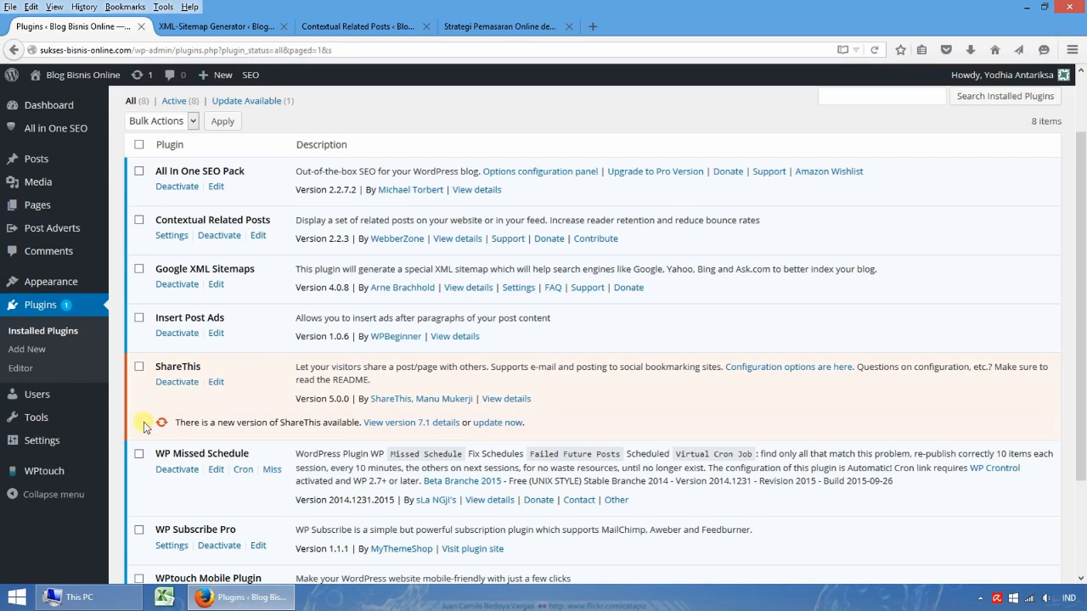
mouse_move(66, 443)
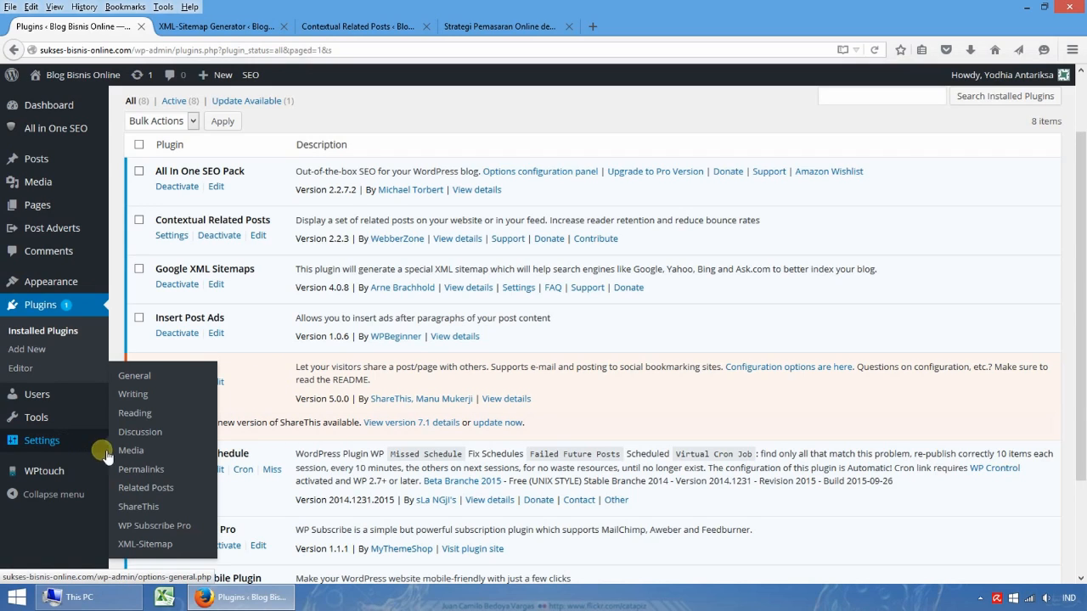
right_click(149, 508)
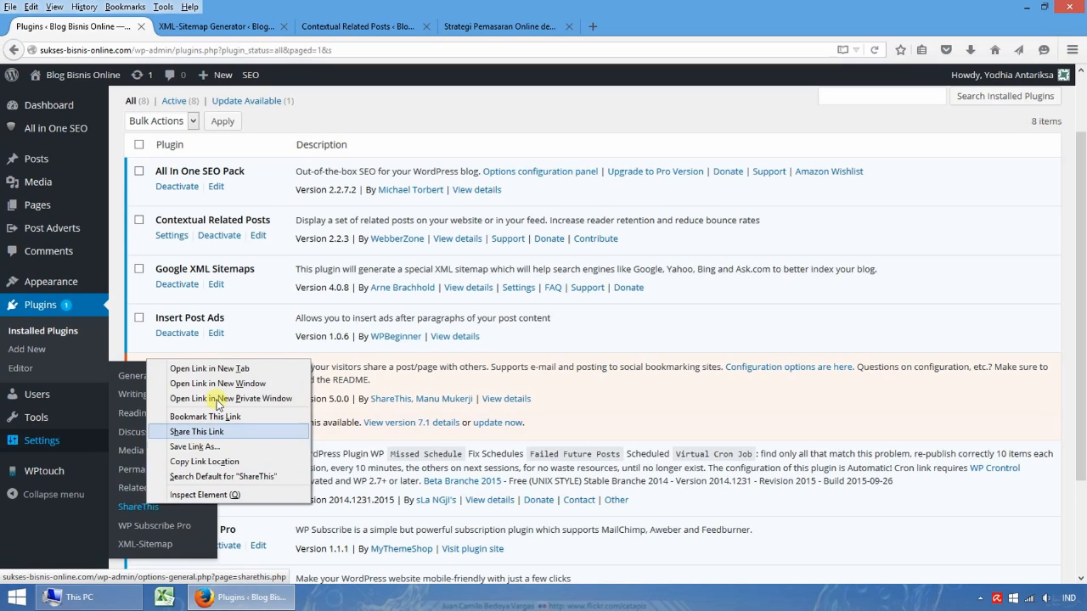
left_click(244, 367)
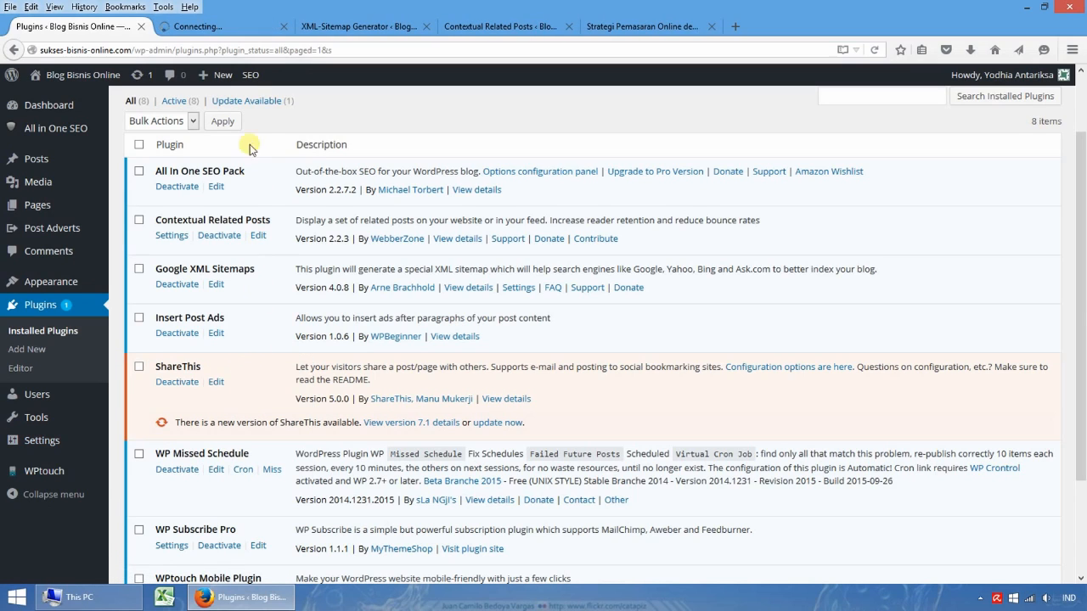
left_click(242, 28)
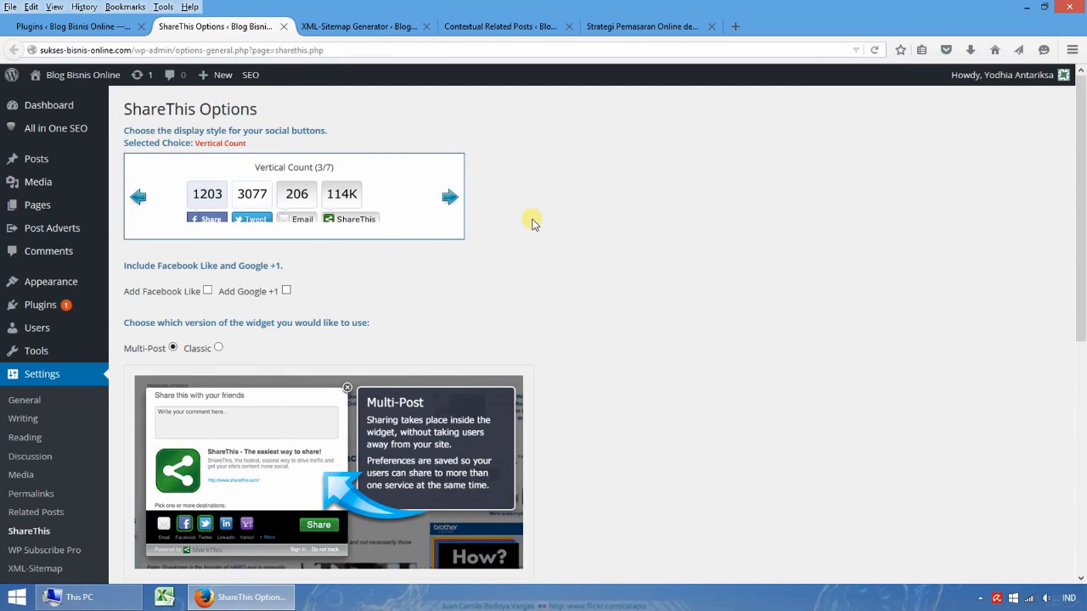
- Browse through all display styles for the ShareThis social buttons and return to Vertical Count
left_click(450, 198)
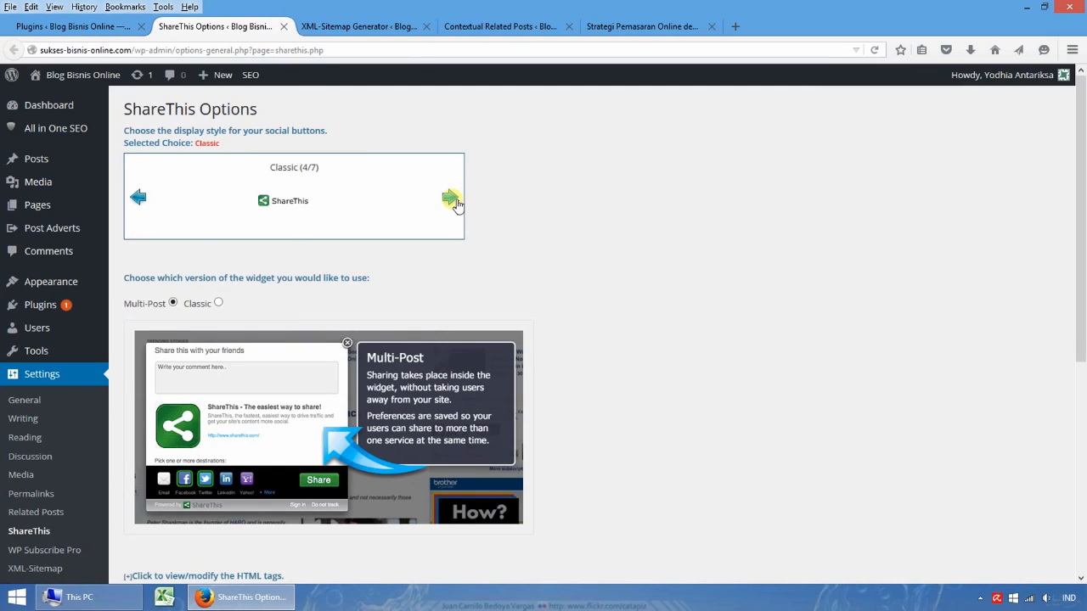
left_click(450, 199)
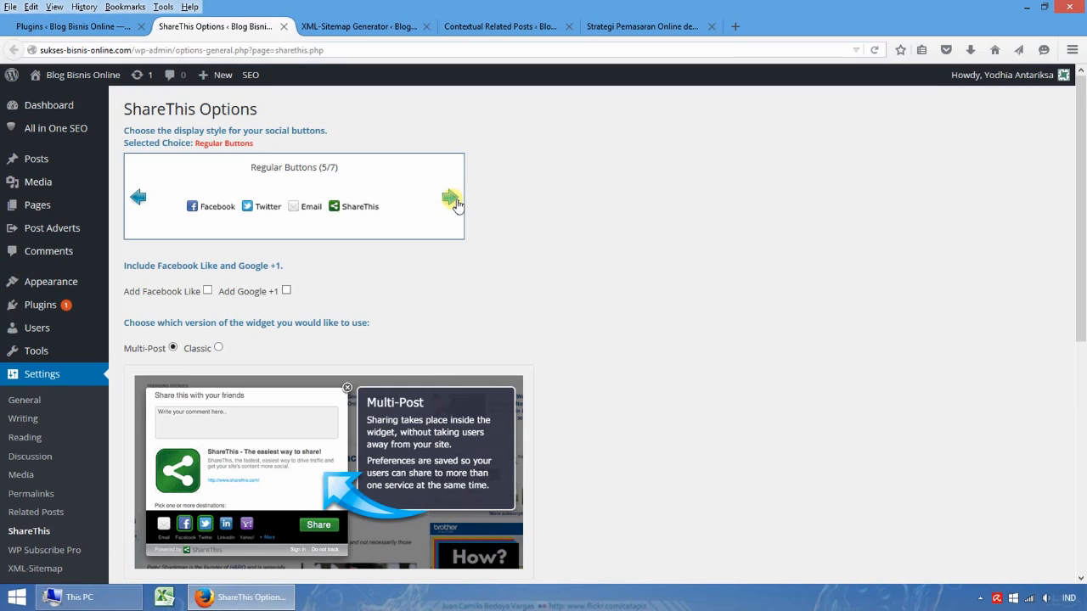
left_click(452, 200)
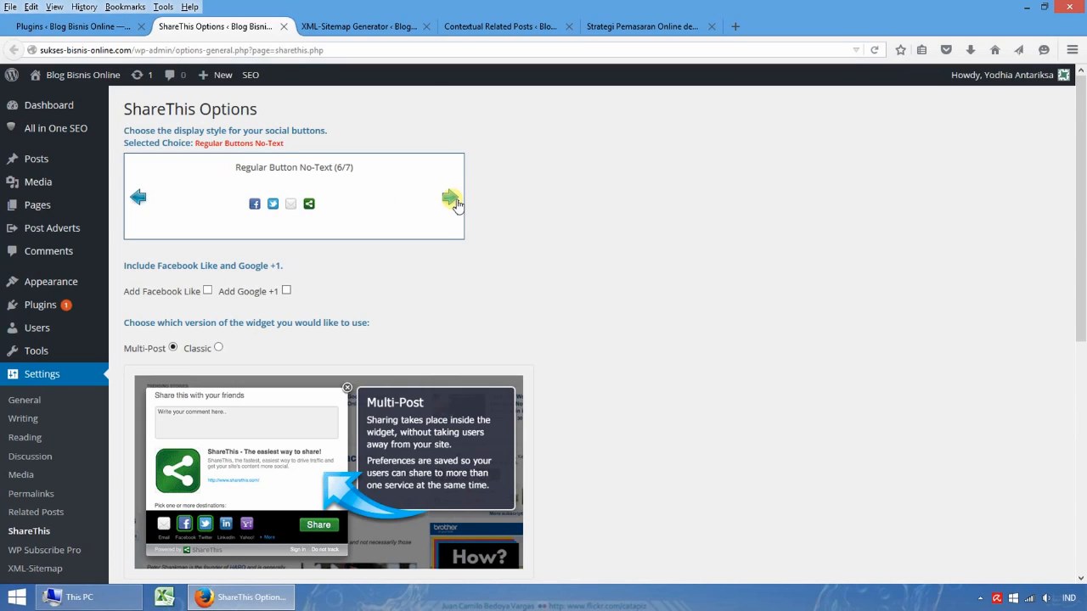
left_click(452, 200)
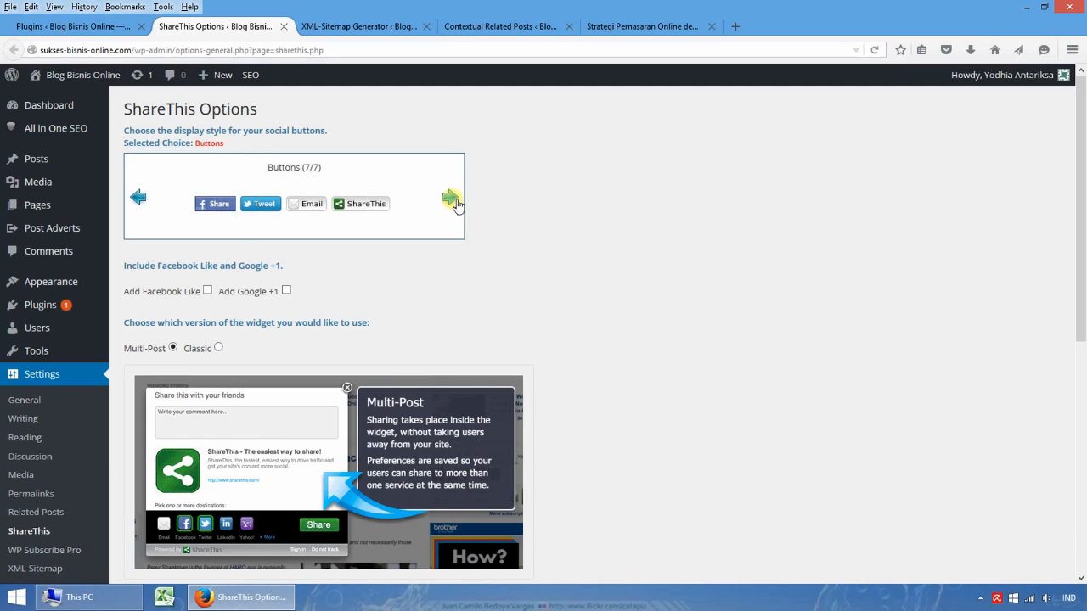
left_click(451, 200)
left_click(452, 200)
left_click(452, 200)
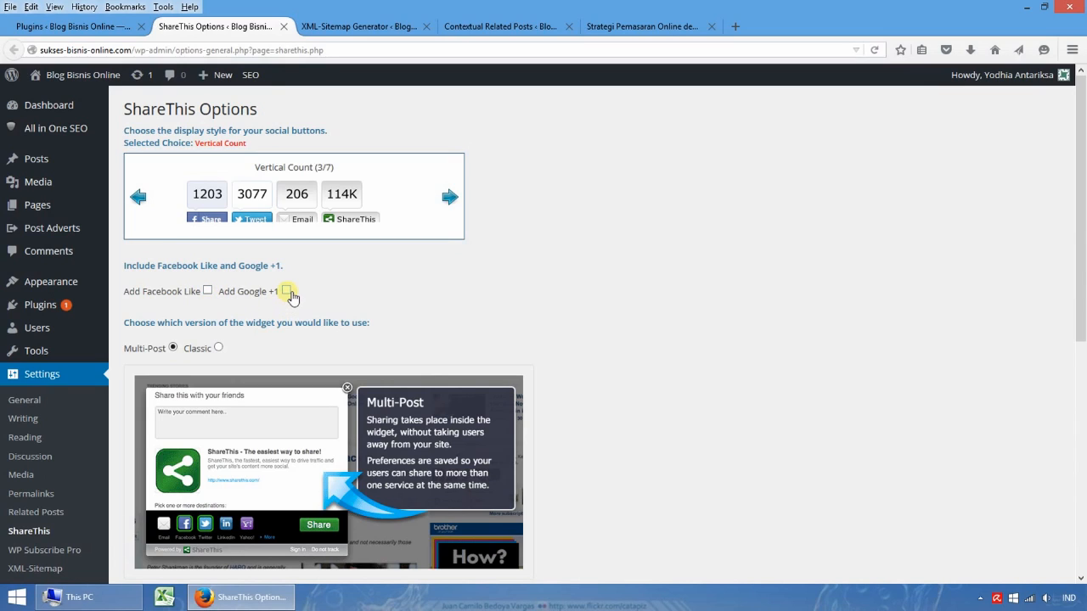
- Save the ShareThis options with the Vertical Count button style
left_click(207, 290)
left_click(287, 292)
scroll(600, 408, "down", 5)
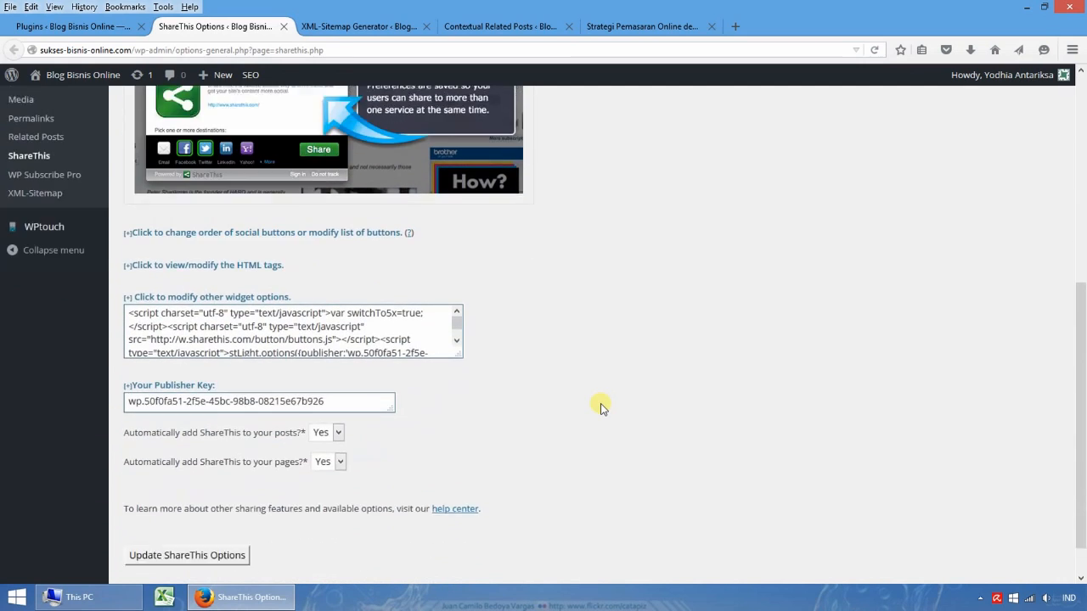
left_click(218, 514)
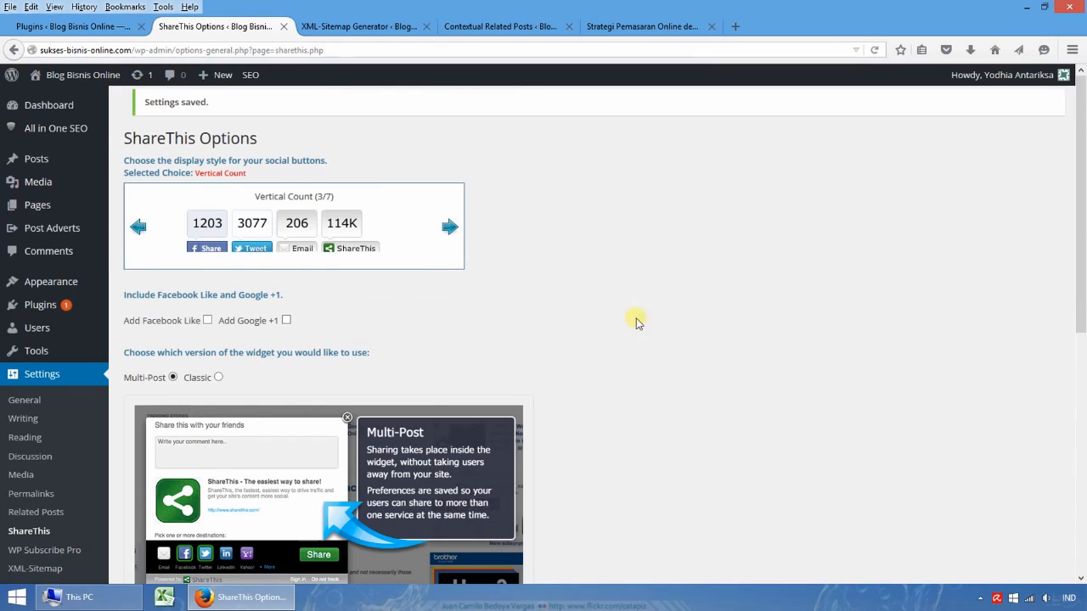
- Check the ShareThis button on the published Twitter post by opening its sharing dialog and closing it again
left_click(661, 27)
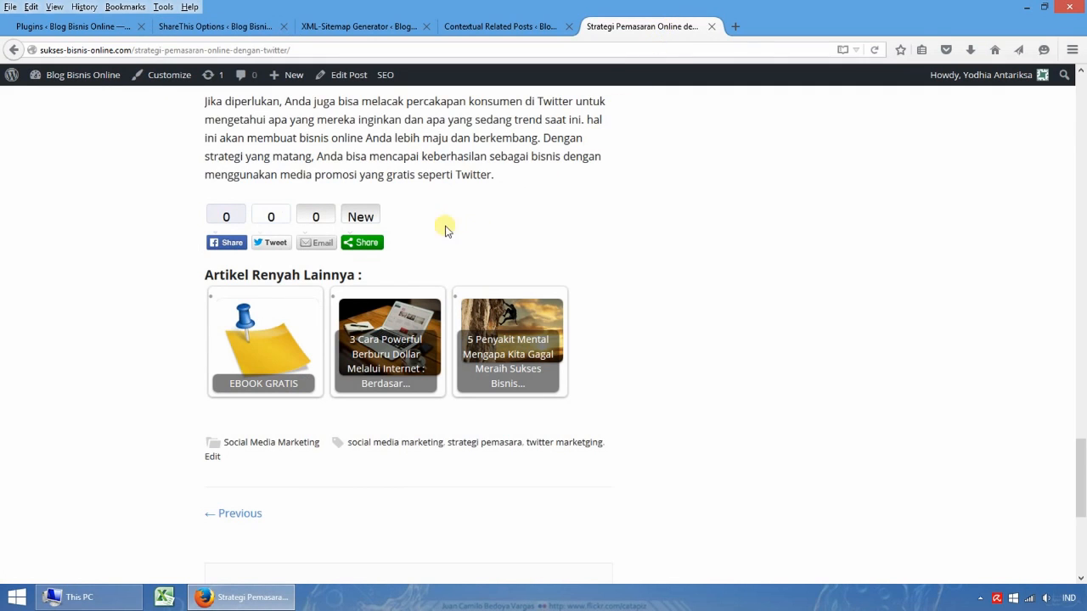
left_click(378, 241)
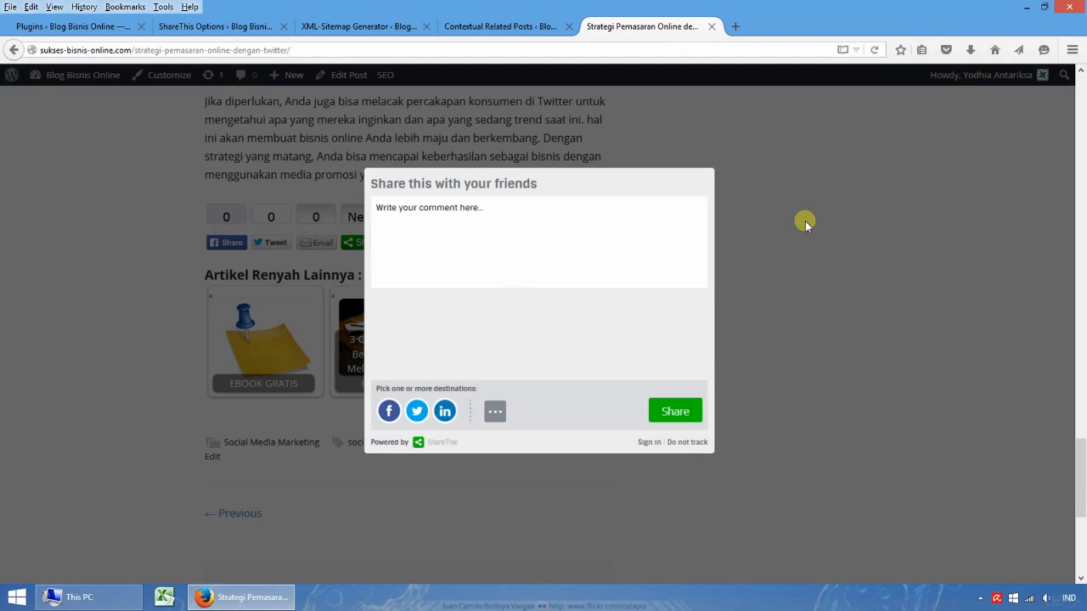
left_click(802, 221)
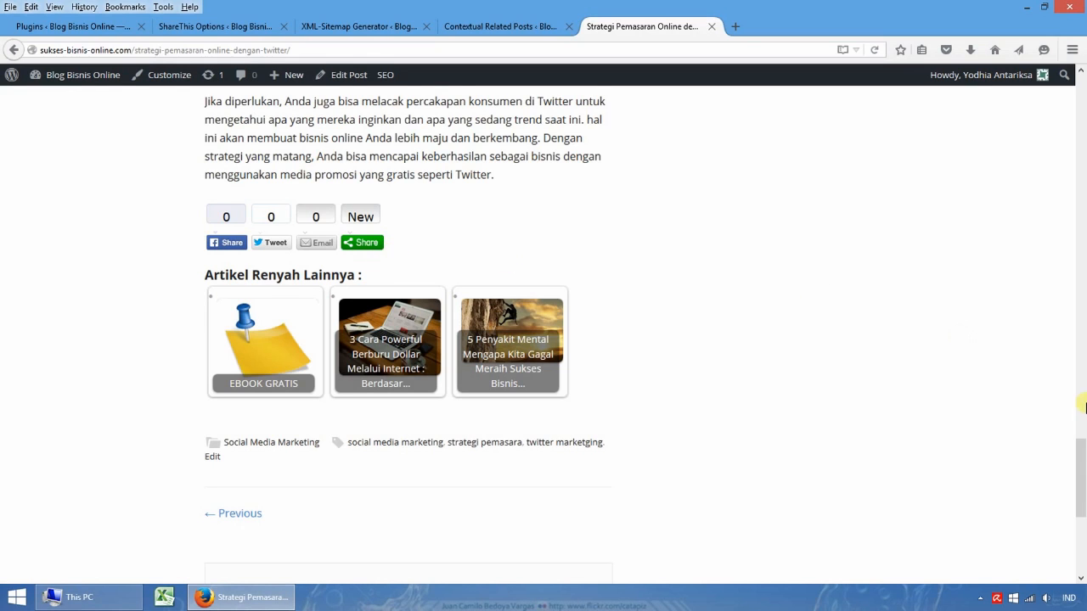
- Go to the blog's home page and examine the share buttons below the Twitter post's excerpt
left_click(1084, 342)
left_click_drag(1084, 343, 1077, 70)
left_click(378, 118)
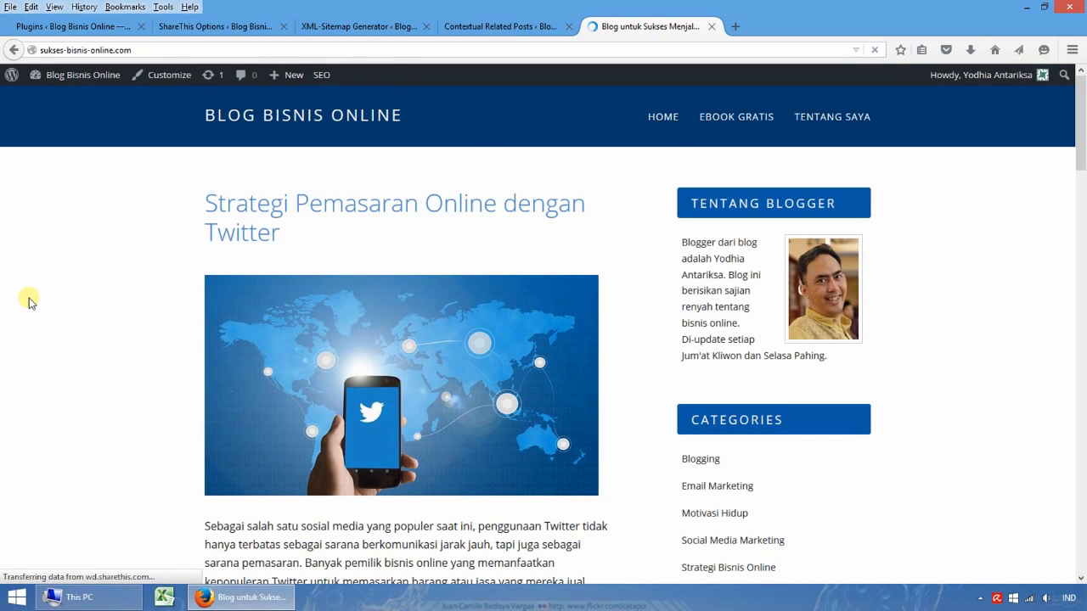
scroll(28, 302, "down", 5)
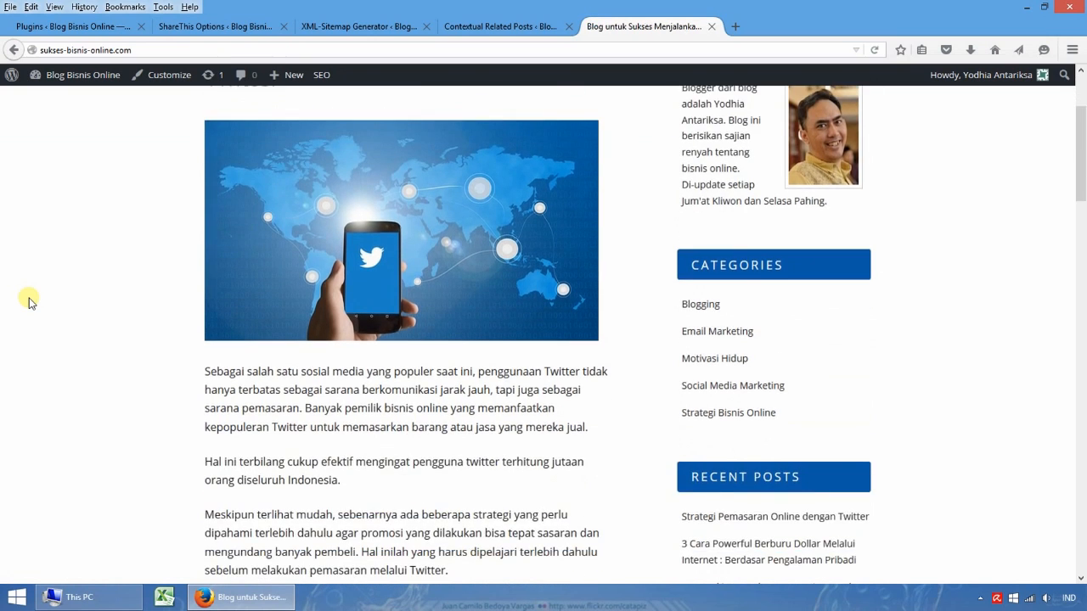
scroll(28, 303, "down", 1)
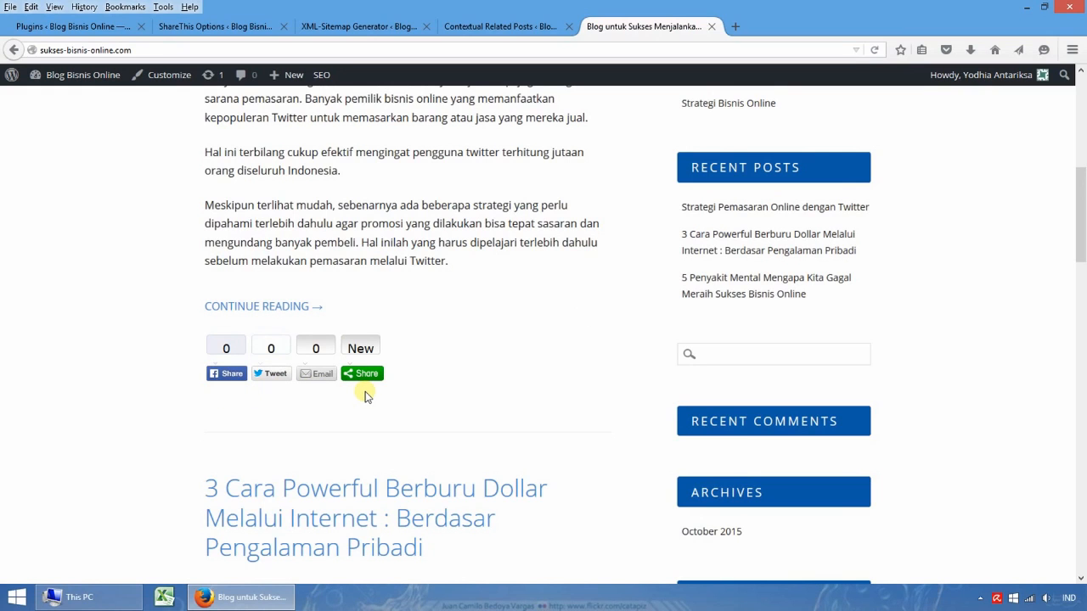
- Examine the share buttons below the excerpt of the "3 Cara Powerful Berburu Dollar Melalui Internet" post on the home page
scroll(366, 396, "down", 9)
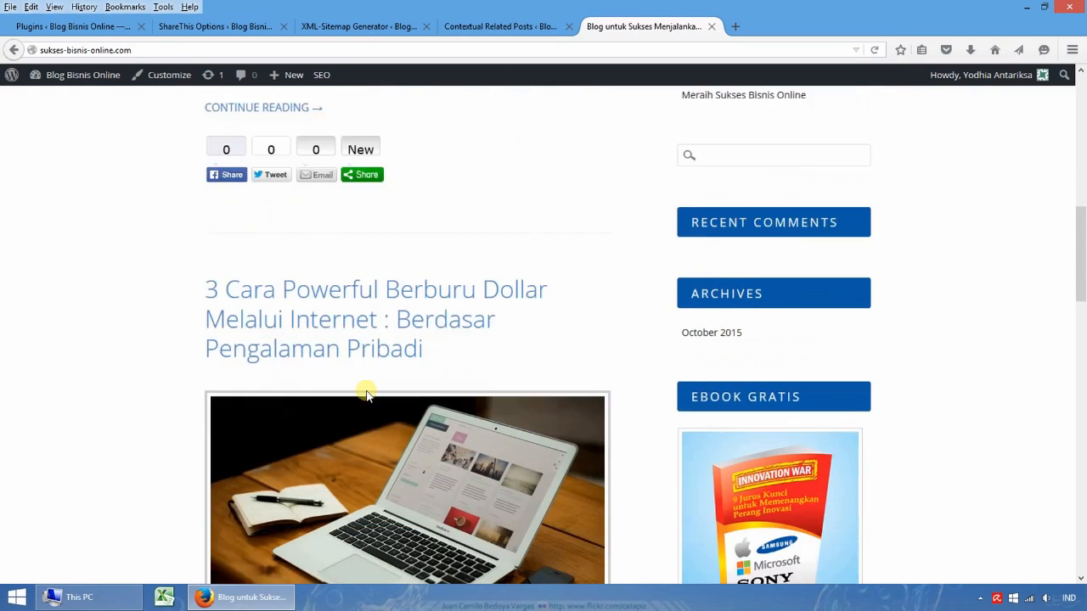
scroll(366, 393, "down", 3)
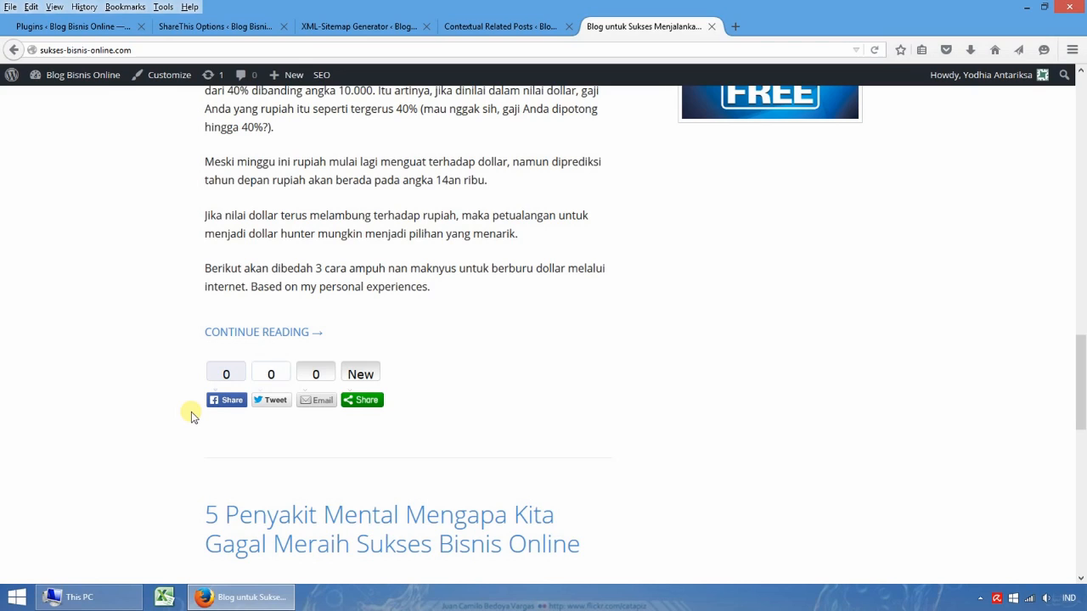
- Return to the ShareThis options page and review the button display style and widget version settings
left_click(187, 29)
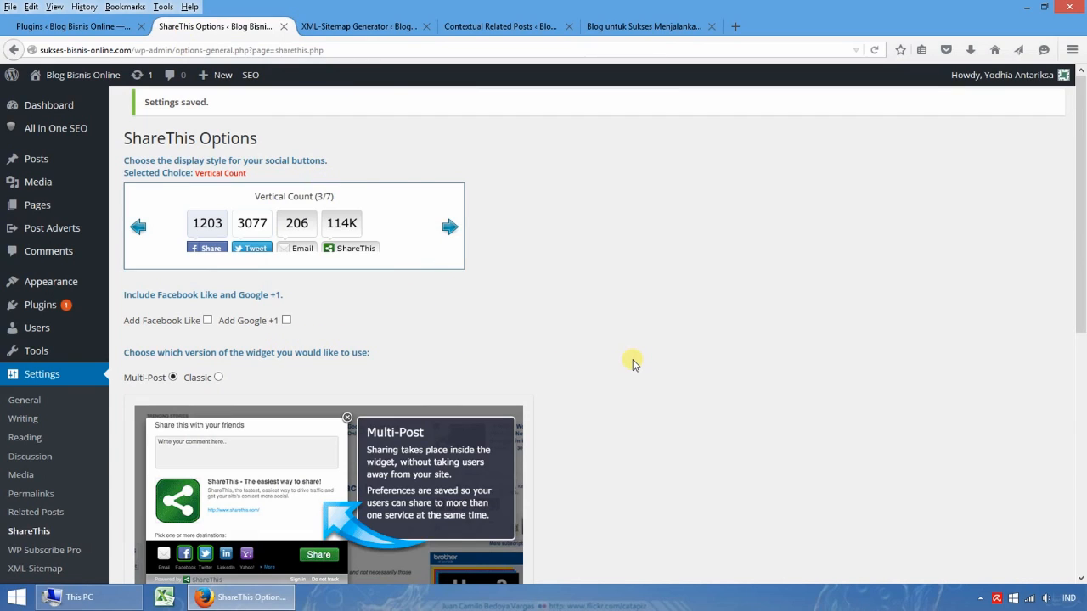
scroll(632, 364, "down", 2)
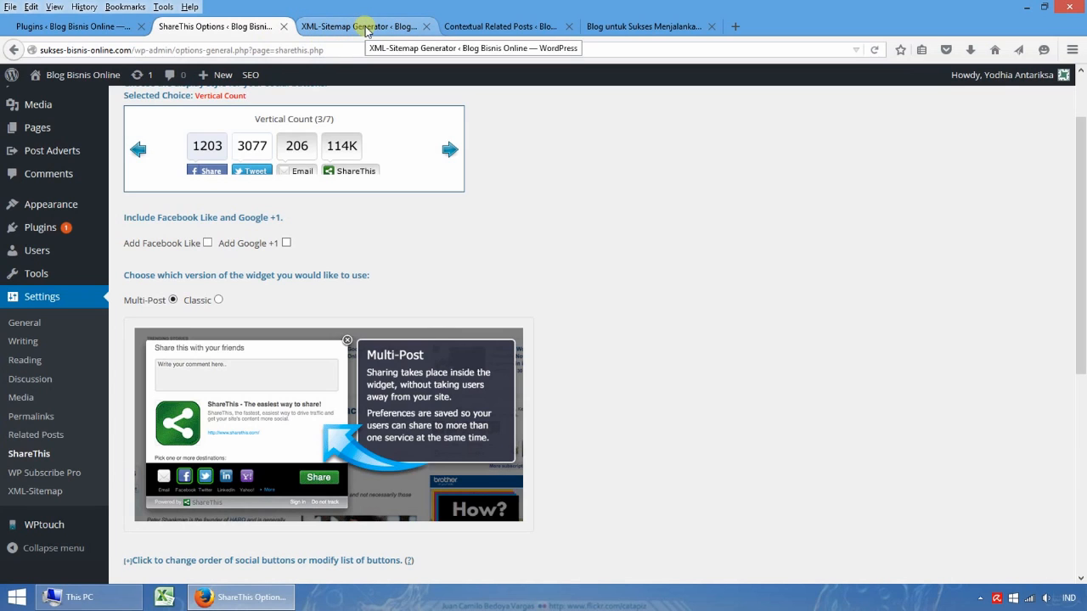
scroll(552, 166, "up", 2)
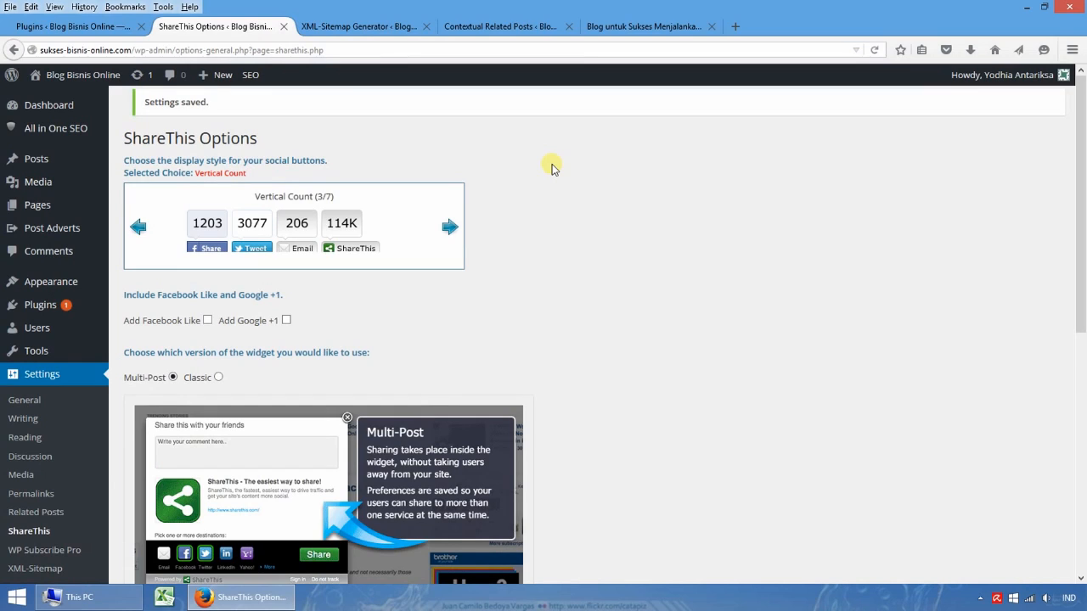
- Revisit the XML-Sitemap and Contextual Related Posts settings pages and return to the start of the installed plugins list
left_click(376, 26)
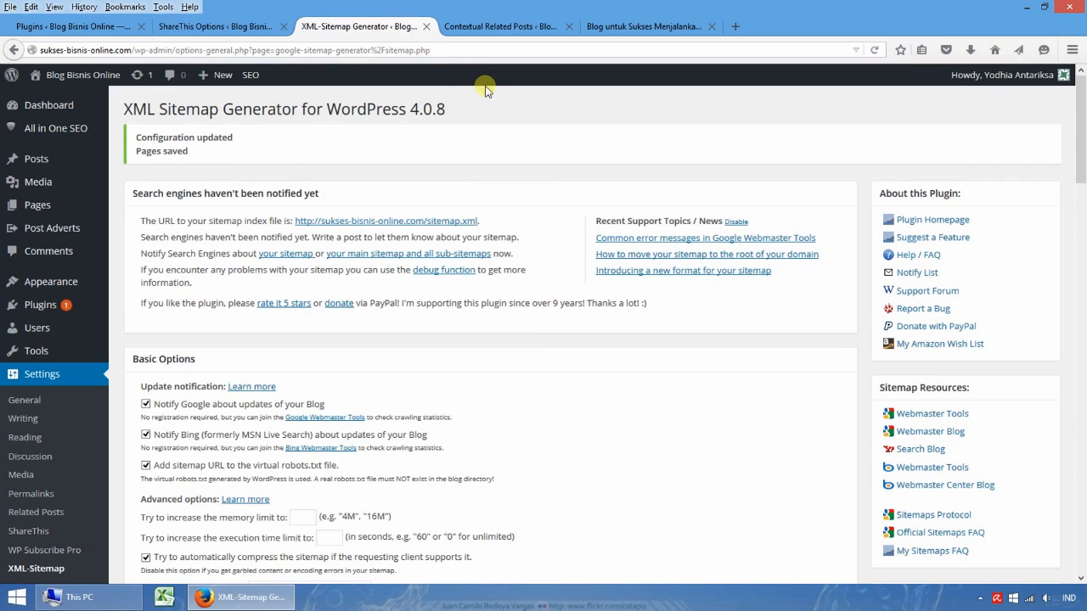
left_click(513, 32)
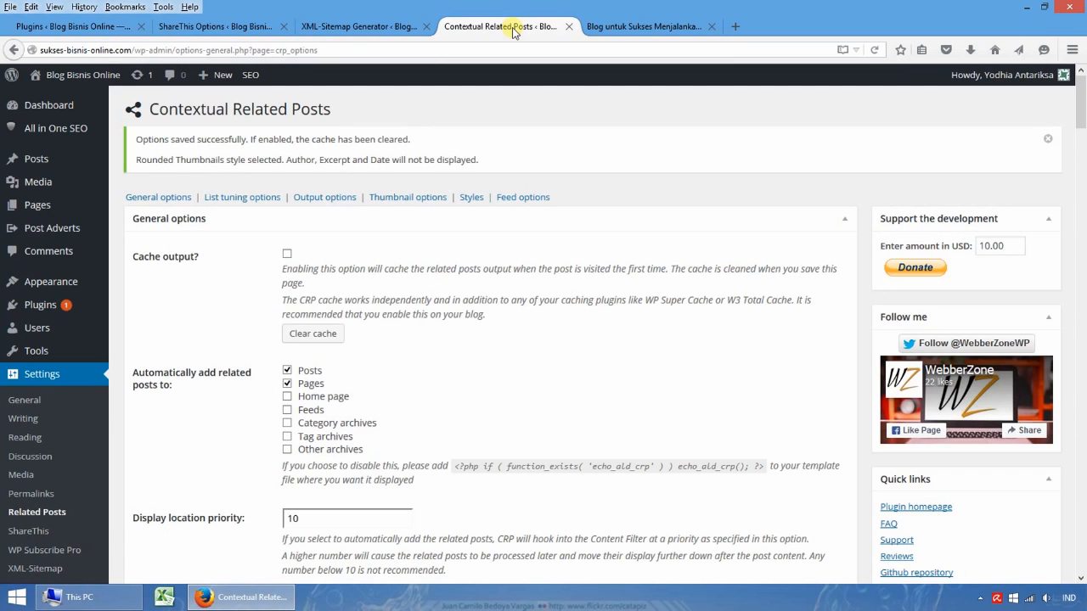
left_click(97, 28)
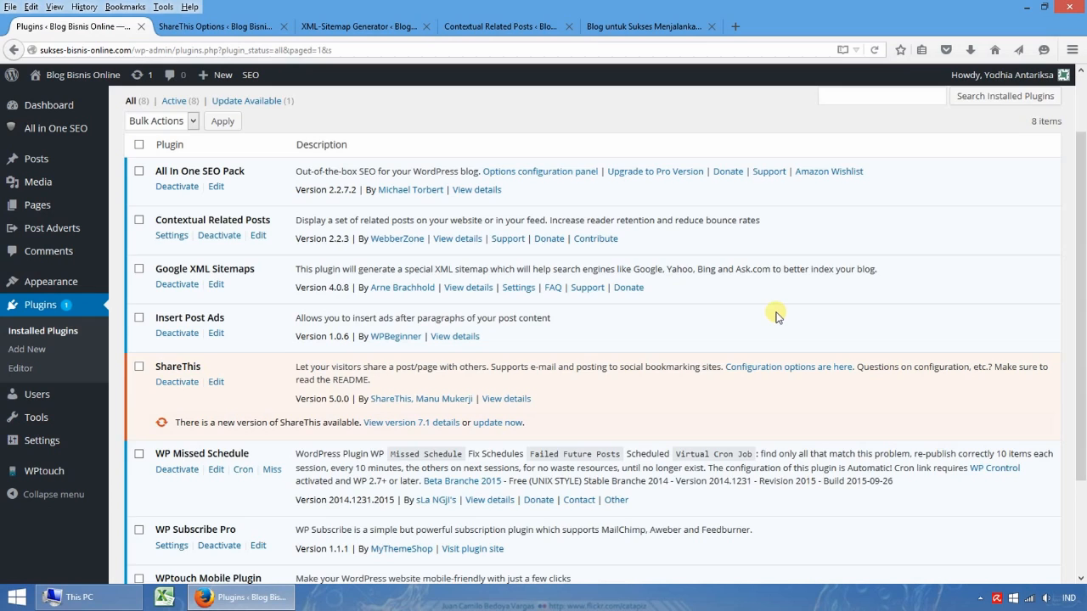
scroll(775, 316, "up", 2)
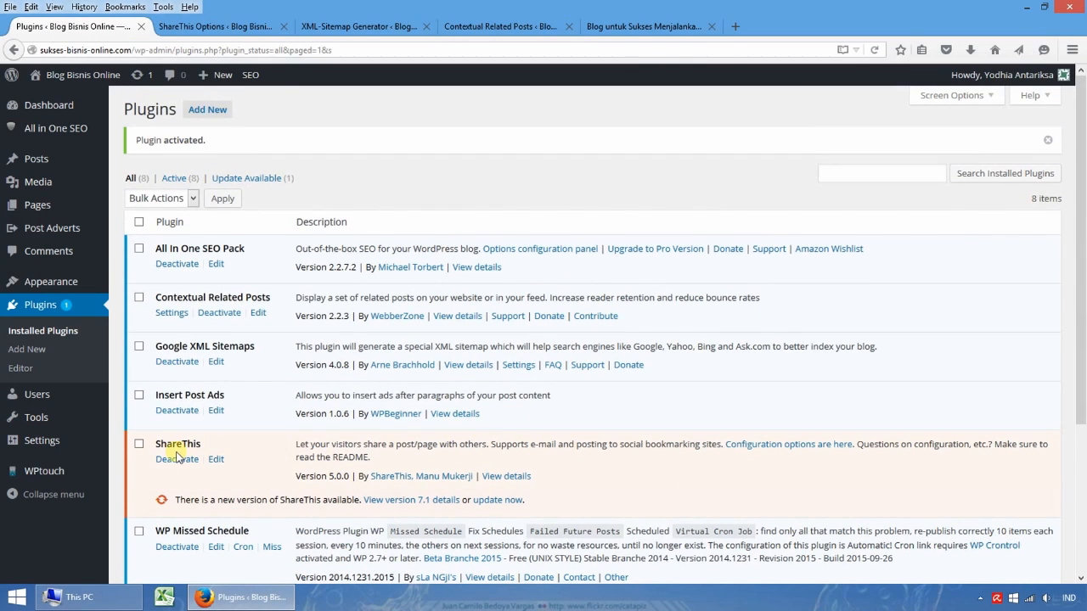